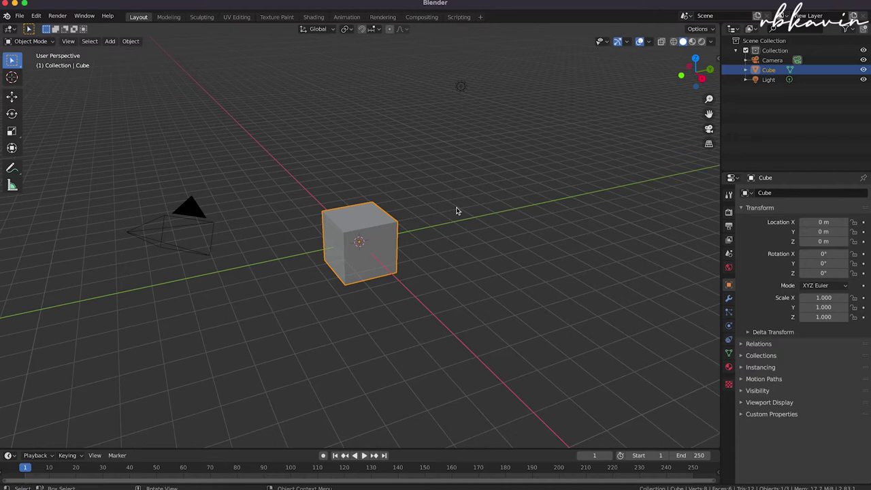
Step: Delete all default scene objects: the cube, the camera and the light
{"action": "key", "text": "shift+a"}
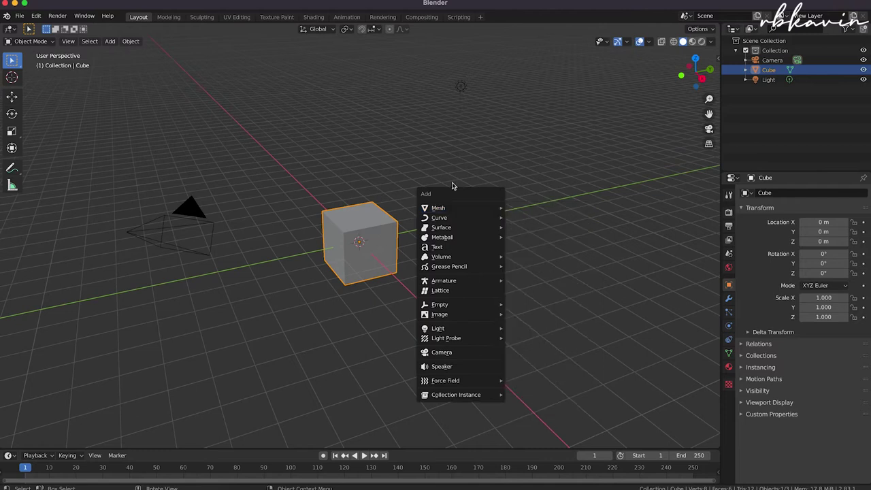
{"action": "key", "text": "Escape"}
{"action": "key", "text": "a"}
{"action": "key", "text": "x"}
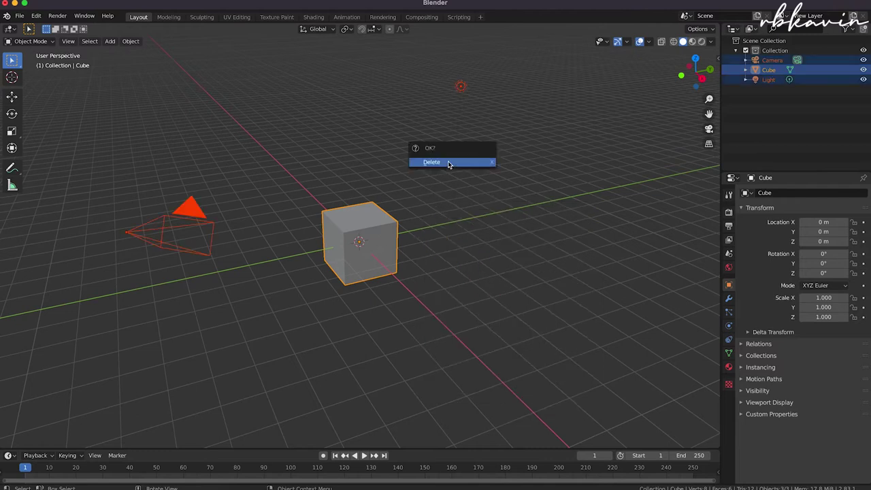
{"action": "left_click", "coordinate": [450, 162]}
Step: Add a plane mesh and rotate its geometry 90° about the X axis in Edit Mode
{"action": "key", "text": "shift+a"}
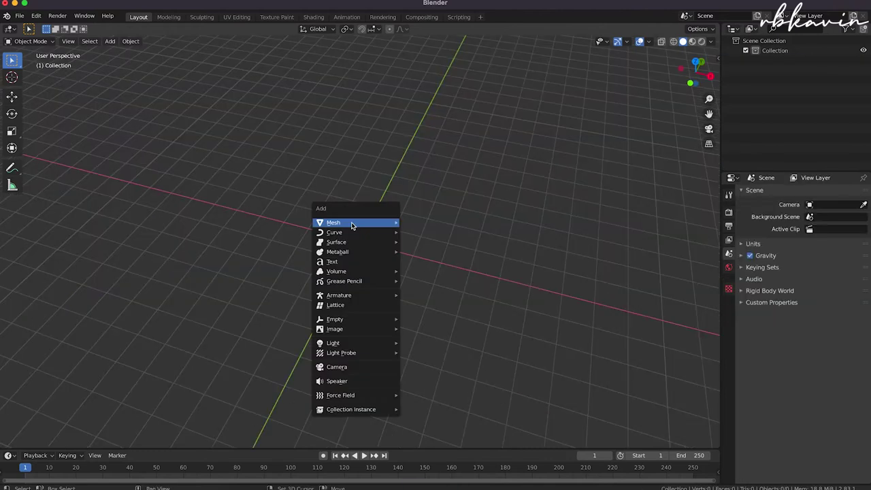
{"action": "mouse_move", "coordinate": [352, 226]}
{"action": "left_click", "coordinate": [411, 225]}
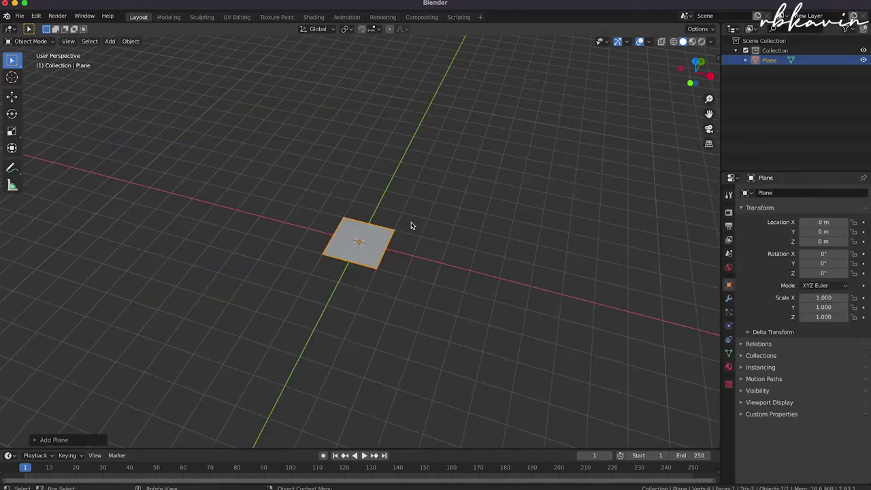
{"action": "key", "text": "Tab"}
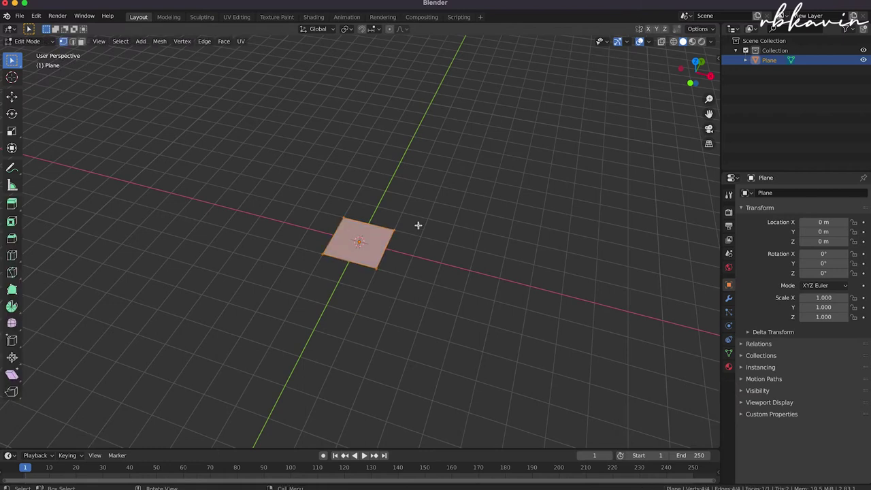
{"action": "type", "text": "rx90"}
{"action": "key", "text": "Return"}
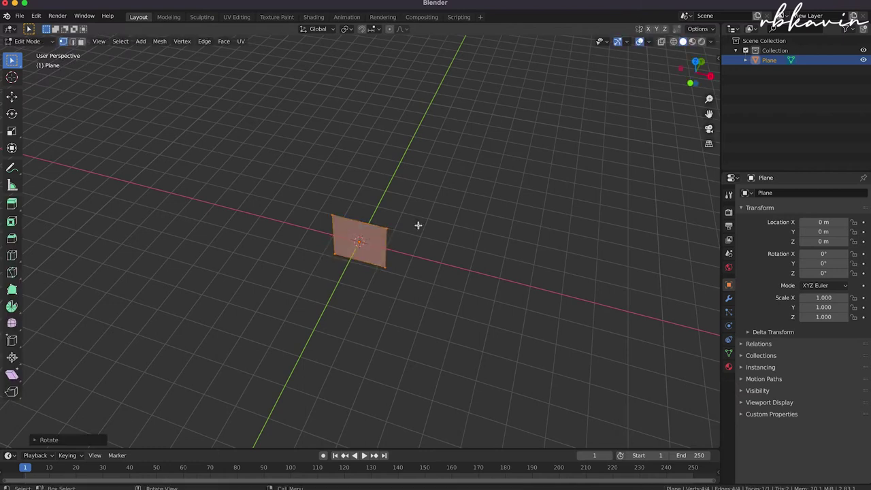
Step: Subdivide the upright plane three times and return to Object Mode
{"action": "right_click", "coordinate": [418, 226]}
{"action": "left_click", "coordinate": [420, 244]}
{"action": "right_click", "coordinate": [418, 248]}
{"action": "left_click", "coordinate": [418, 246]}
{"action": "right_click", "coordinate": [418, 248]}
{"action": "left_click", "coordinate": [418, 246]}
{"action": "key", "text": "Tab"}
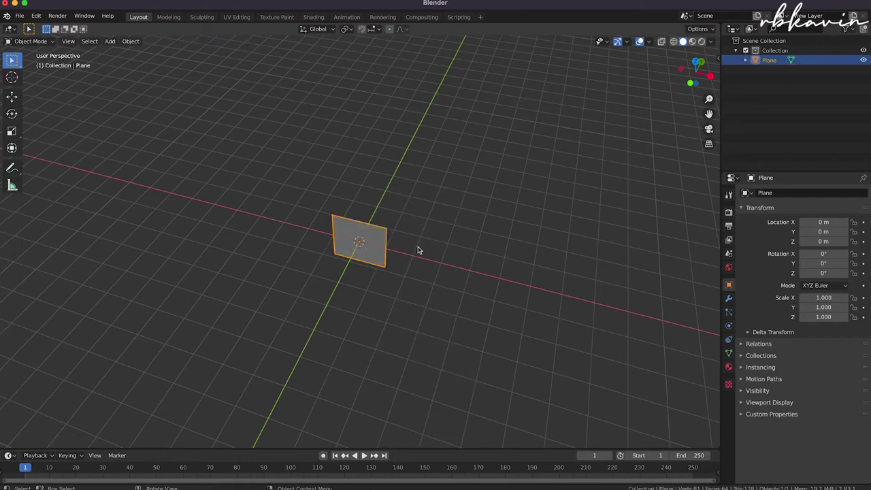
Step: In front view, move the plane's lower five rows of vertices down along Z to lengthen it, and leave Edit Mode
{"action": "middle_click_drag", "start_coordinate": [418, 250], "coordinate": [418, 249]}
{"action": "key", "text": "Tab"}
{"action": "mouse_move", "coordinate": [311, 243]}
{"action": "left_mouse_down"}
{"action": "mouse_move", "coordinate": [408, 279]}
{"action": "mouse_move", "coordinate": [369, 253]}
{"action": "mouse_move", "coordinate": [315, 236]}
{"action": "left_mouse_up"}
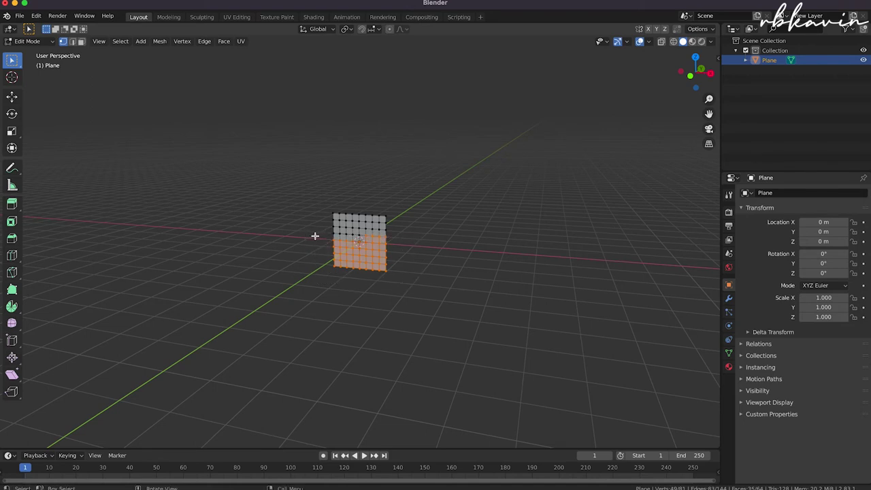
{"action": "left_click", "coordinate": [692, 75]}
{"action": "left_click_drag", "start_coordinate": [323, 241], "coordinate": [431, 286]}
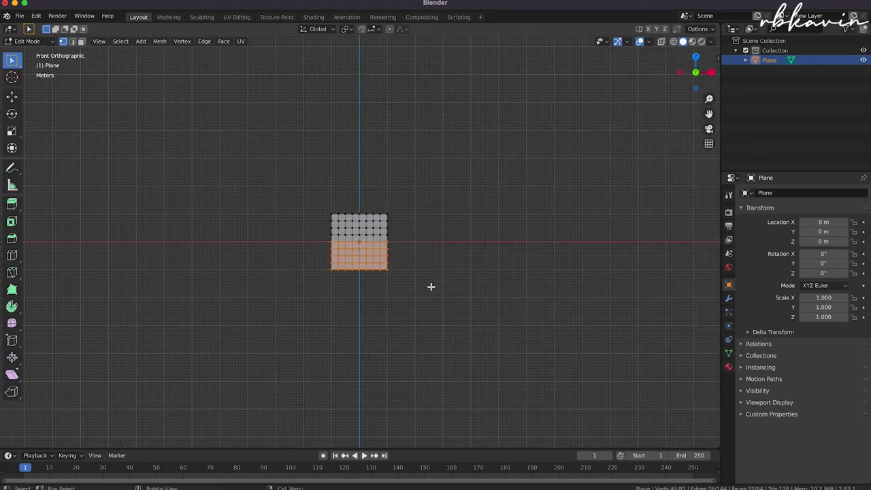
{"action": "key", "text": "e"}
{"action": "key", "text": "z"}
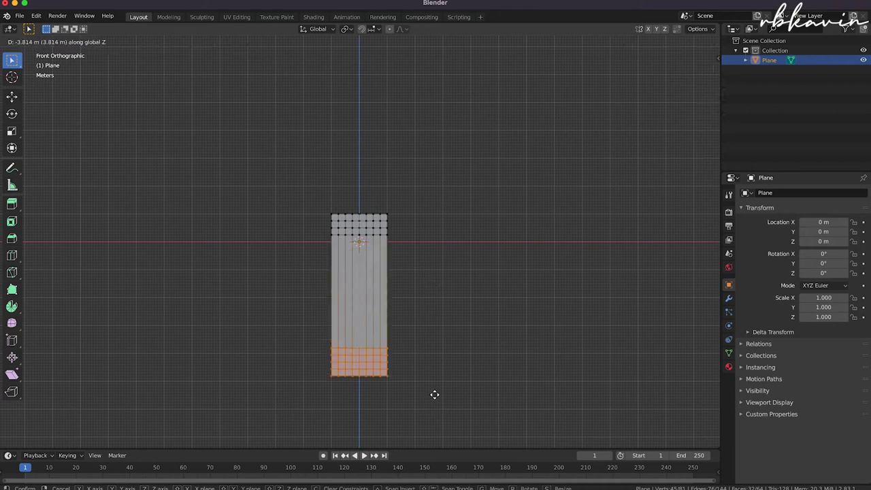
{"action": "left_click", "coordinate": [430, 345]}
{"action": "key", "text": "Tab"}
{"action": "middle_click_drag", "start_coordinate": [499, 312], "coordinate": [500, 315]}
{"action": "key", "text": "Tab"}
{"action": "middle_click_drag", "start_coordinate": [431, 291], "coordinate": [431, 294]}
{"action": "key", "text": "Tab"}
Step: Switch the plane to Vertex Paint mode and set the brush colour to pure red
{"action": "left_click", "coordinate": [32, 42]}
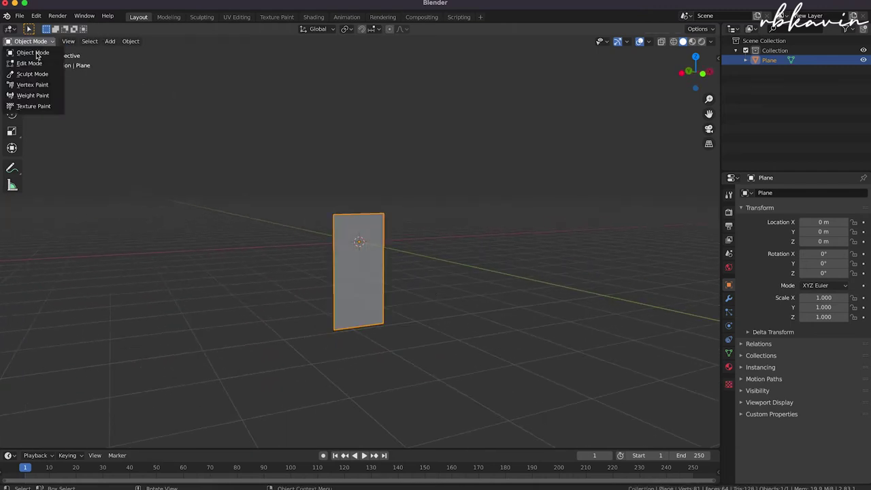
{"action": "left_click", "coordinate": [32, 85]}
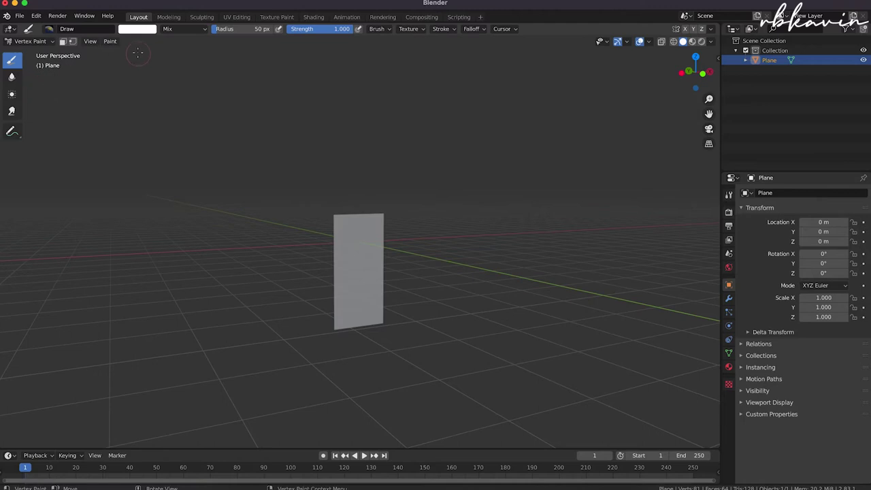
{"action": "left_click", "coordinate": [144, 30]}
{"action": "left_click", "coordinate": [133, 121]}
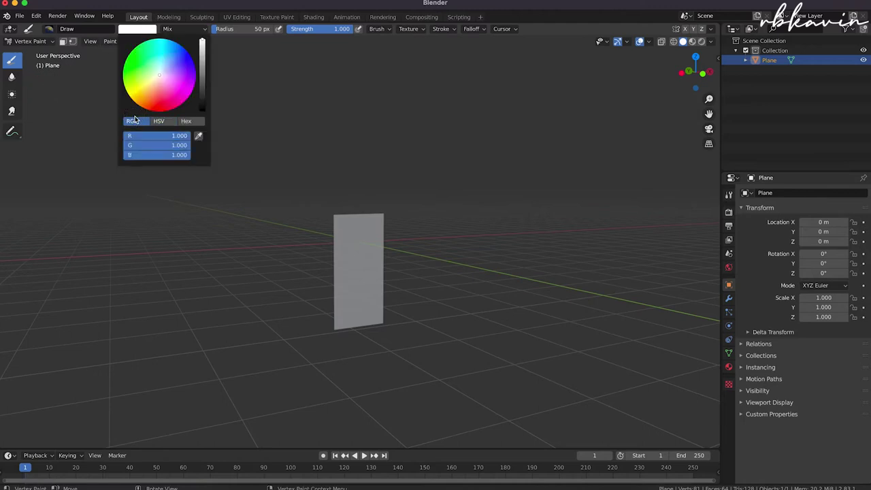
{"action": "left_click_drag", "start_coordinate": [164, 145], "coordinate": [124, 155]}
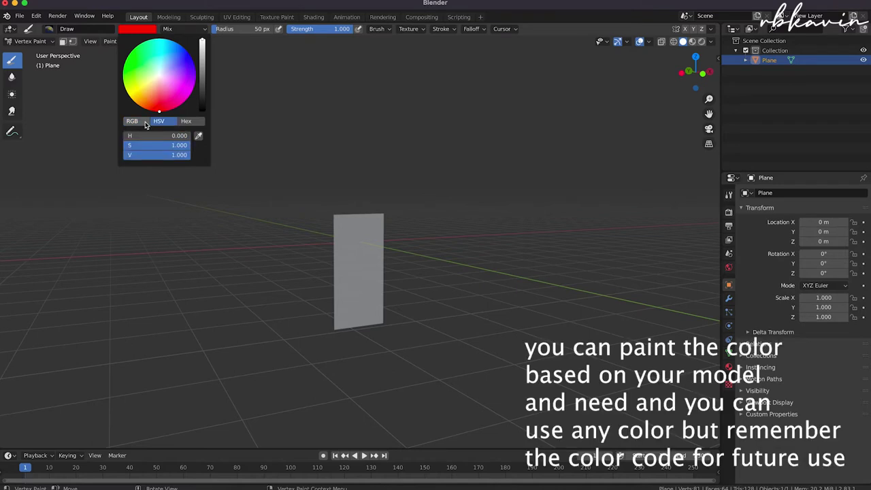
Step: Paint a red band along the plane's upper edge and open the file commands
{"action": "middle_click_drag", "start_coordinate": [341, 204], "coordinate": [416, 211]}
{"action": "mouse_move", "coordinate": [330, 211]}
{"action": "left_mouse_down"}
{"action": "mouse_move", "coordinate": [406, 215]}
{"action": "mouse_move", "coordinate": [303, 204]}
{"action": "mouse_move", "coordinate": [321, 215]}
{"action": "mouse_move", "coordinate": [402, 216]}
{"action": "left_mouse_up"}
{"action": "middle_click_drag", "start_coordinate": [402, 216], "coordinate": [312, 209]}
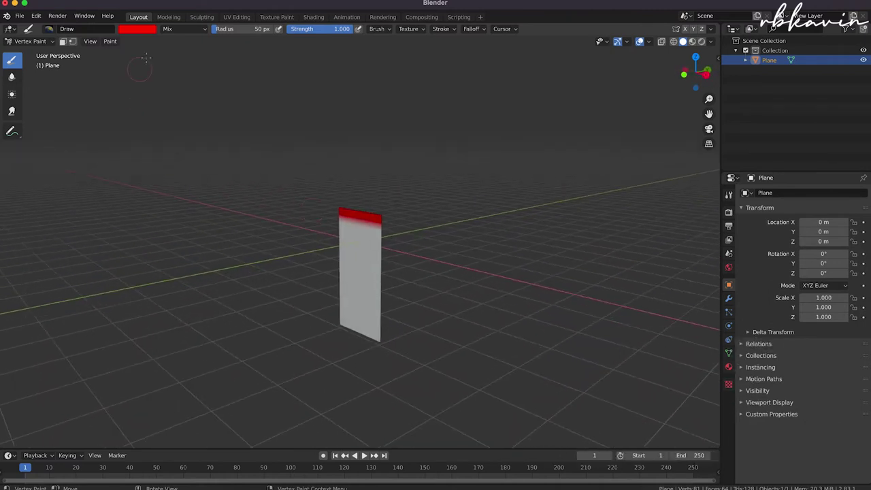
{"action": "middle_click_drag", "start_coordinate": [416, 204], "coordinate": [395, 214]}
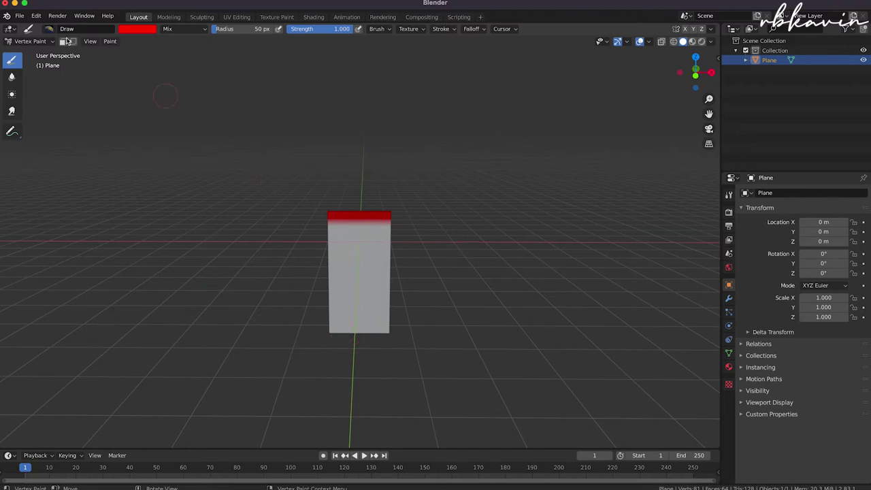
{"action": "left_click", "coordinate": [20, 15]}
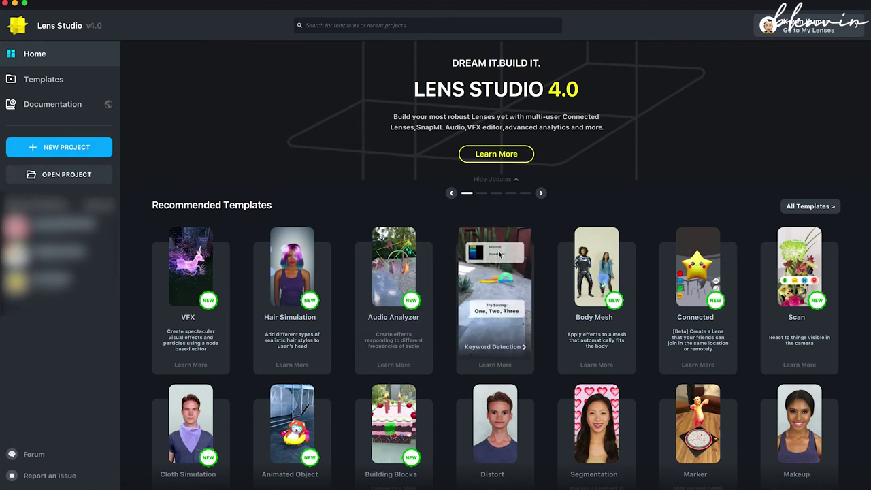
Step: Switch to Lens Studio, open the Cloth Simulation template, and enable Vertex Color Example in place of Head Fabric Material Example
{"action": "left_click", "coordinate": [175, 416]}
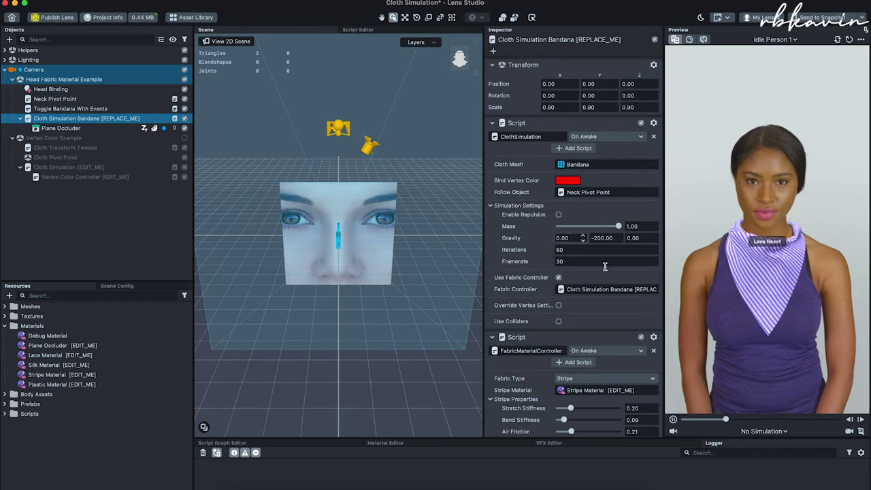
{"action": "left_click", "coordinate": [55, 81]}
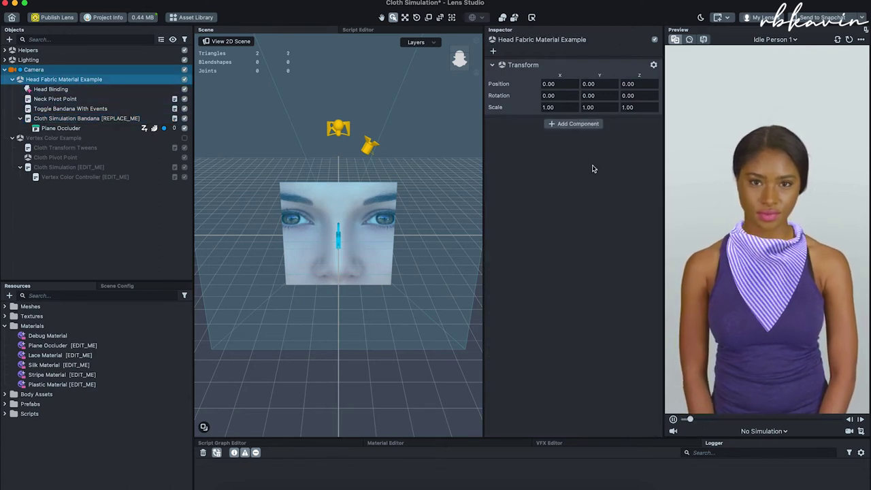
{"action": "left_click", "coordinate": [185, 80]}
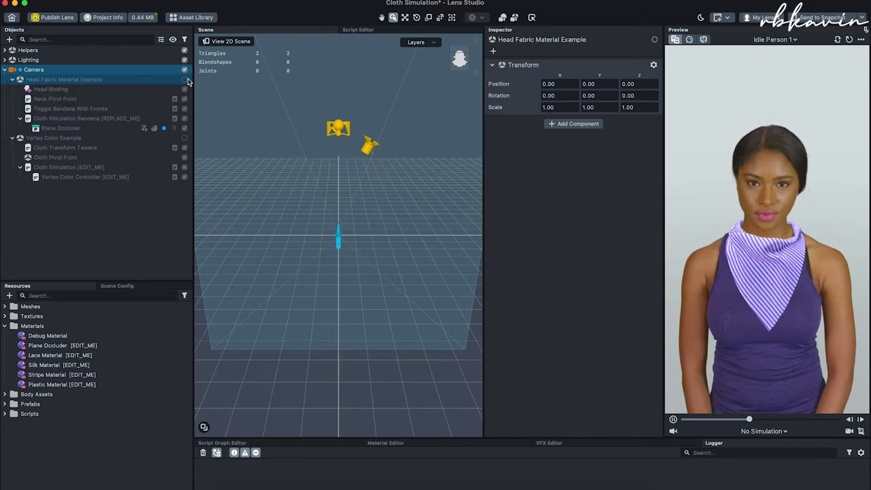
{"action": "left_click", "coordinate": [185, 137]}
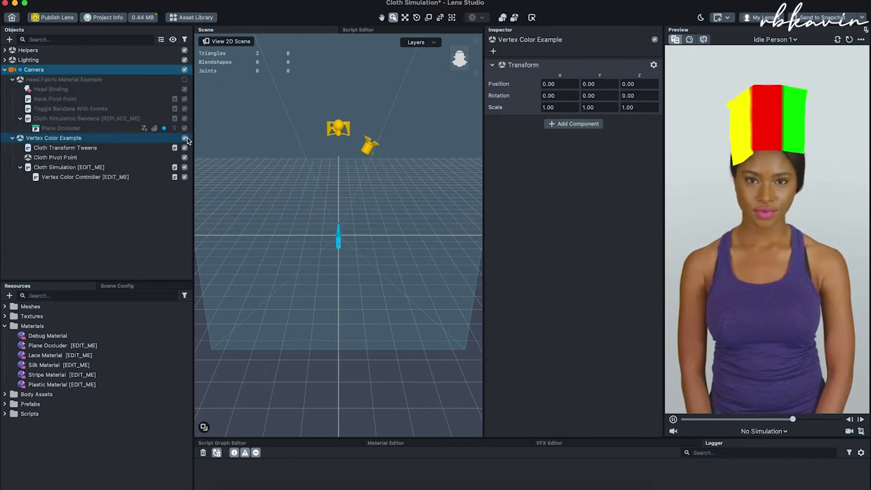
Step: Examine the settings of Cloth Simulation [EDIT_ME], Cloth Transform Tweens and Vertex Color Controller [EDIT_ME], including its red vertex colour script
{"action": "left_click", "coordinate": [75, 168]}
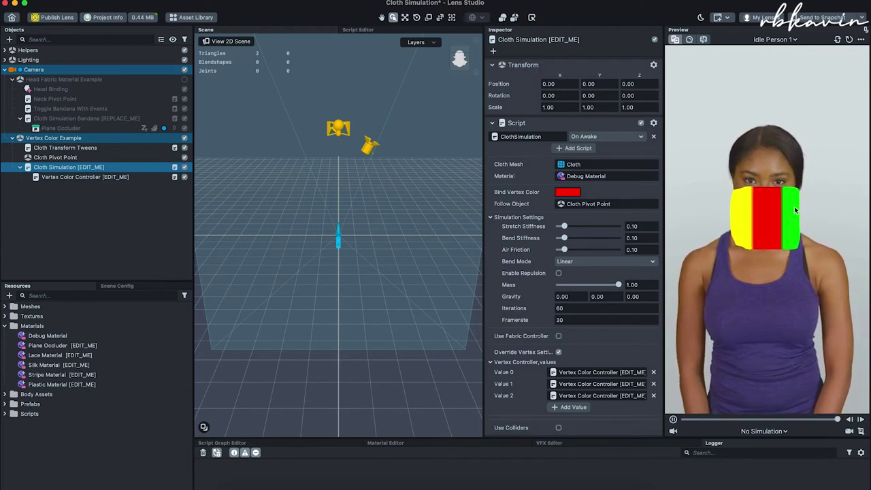
{"action": "left_click", "coordinate": [136, 148]}
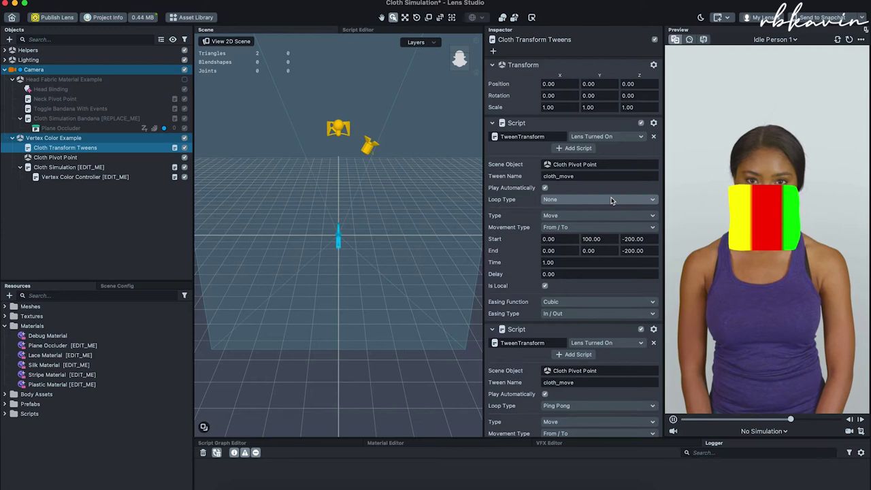
{"action": "left_click", "coordinate": [89, 170]}
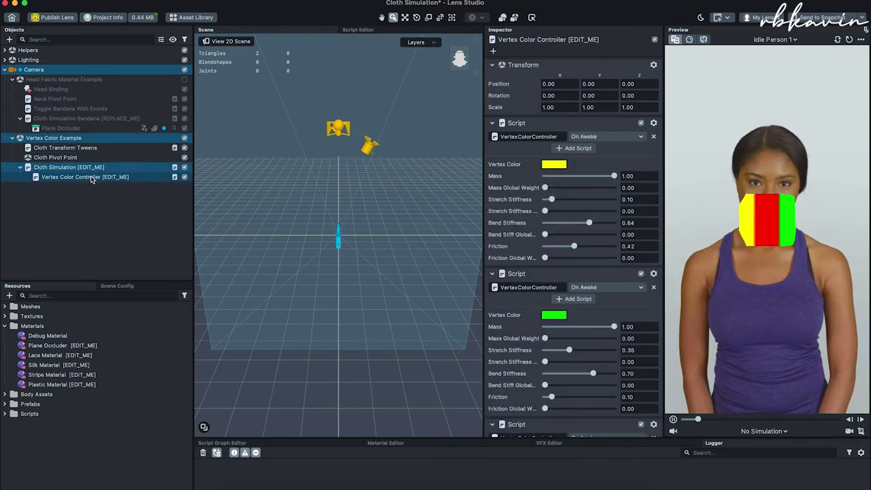
{"action": "left_click", "coordinate": [102, 147]}
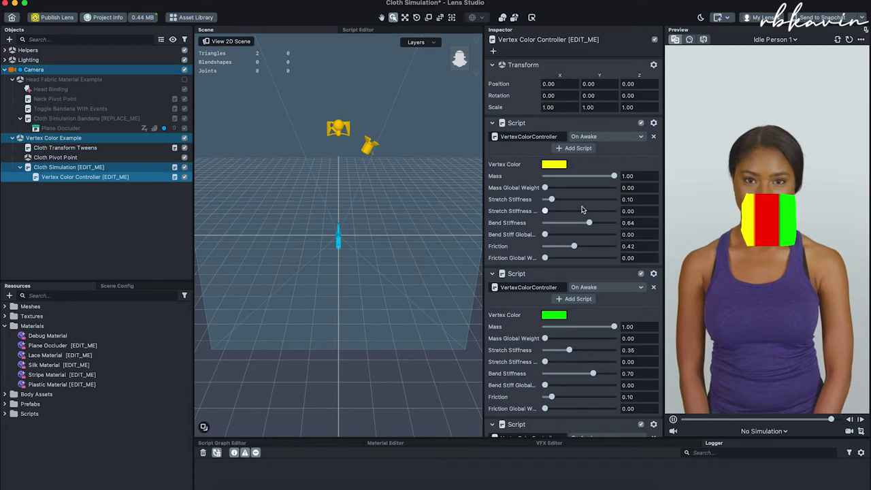
{"action": "scroll", "coordinate": [582, 205], "scroll_direction": "down", "scroll_amount": 5}
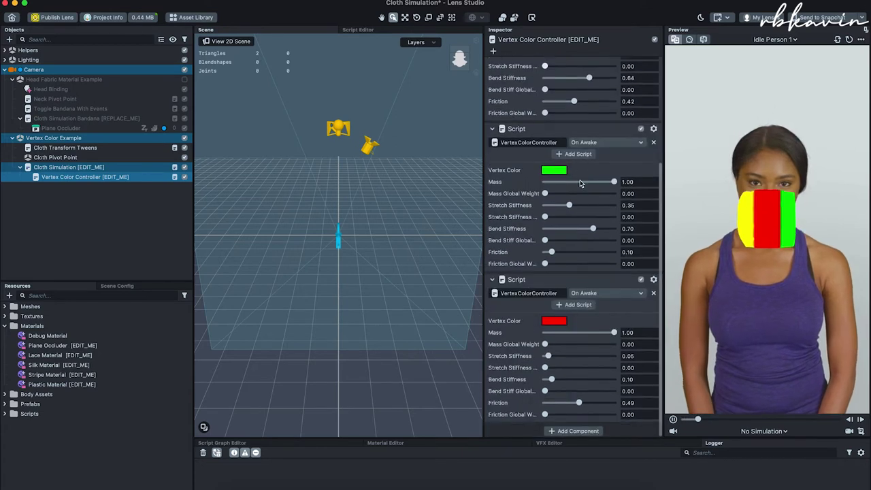
{"action": "left_click", "coordinate": [560, 324]}
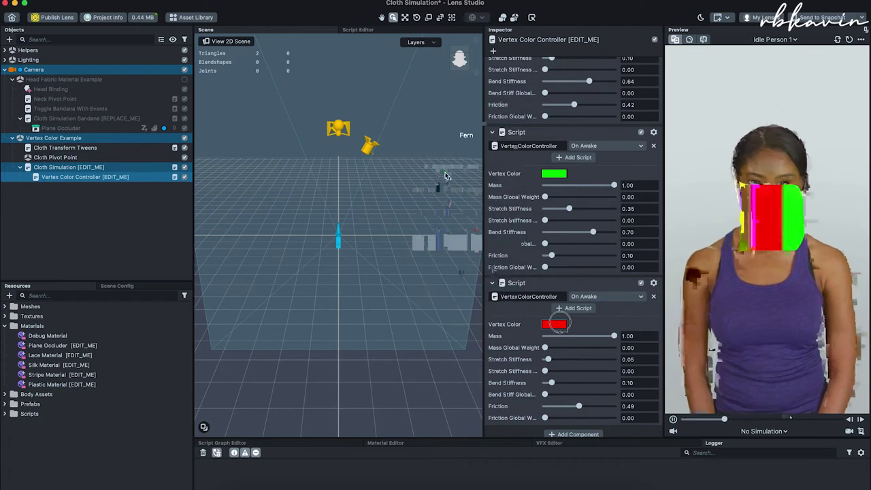
{"action": "left_click", "coordinate": [434, 220]}
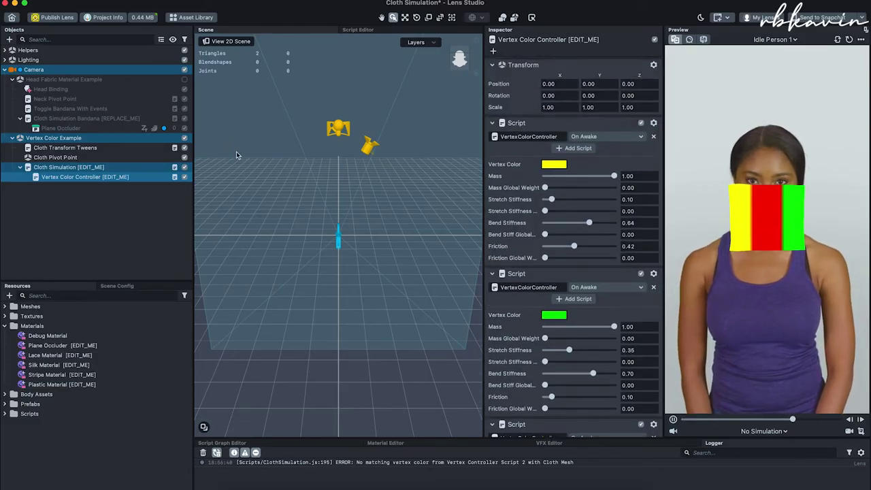
Step: Disable Vertex Color Example and import the banner FBX model with vertex color import enabled
{"action": "left_click", "coordinate": [184, 138]}
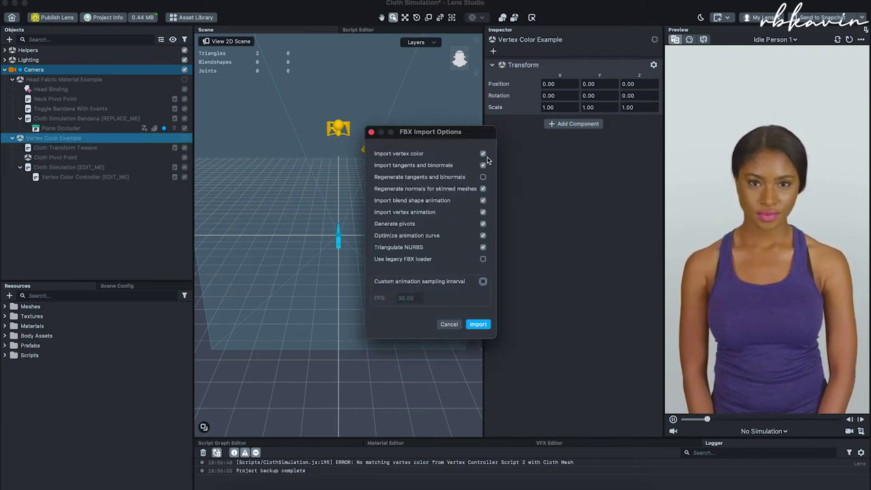
{"action": "left_click", "coordinate": [475, 325]}
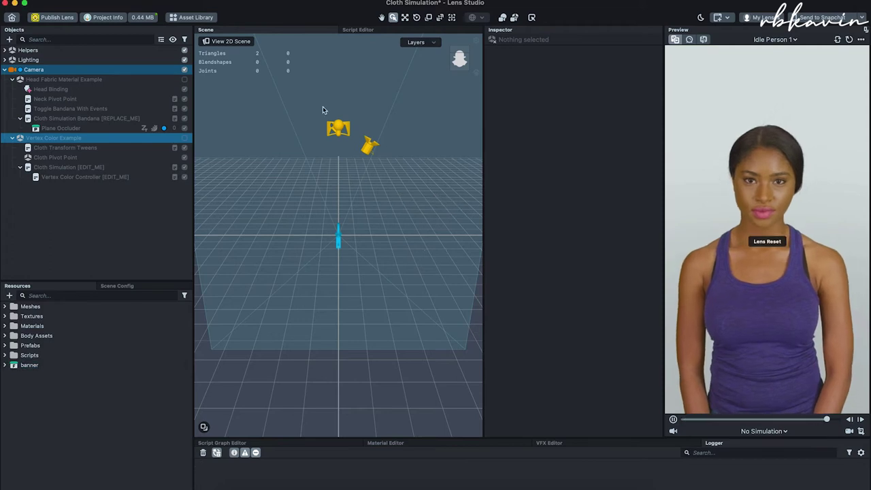
Step: Delete both the Head Fabric Material Example and Vertex Color Example objects from under the camera
{"action": "left_click", "coordinate": [146, 79]}
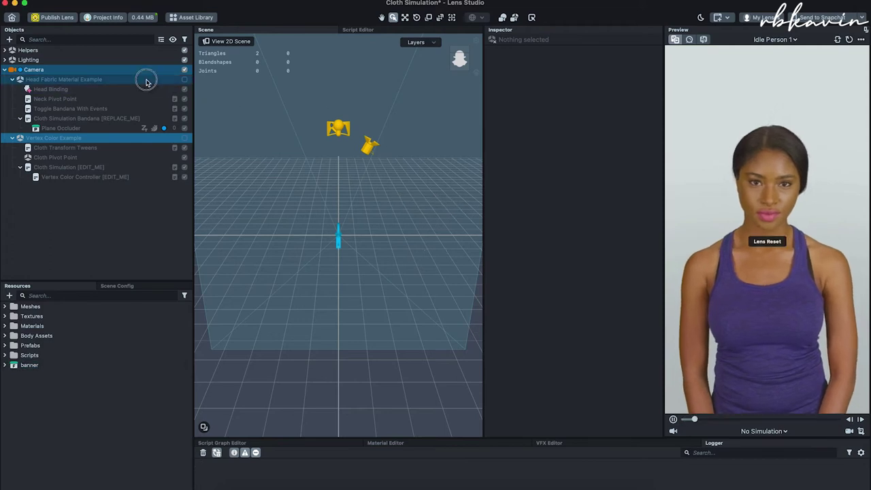
{"action": "left_click", "coordinate": [100, 138], "text": "super"}
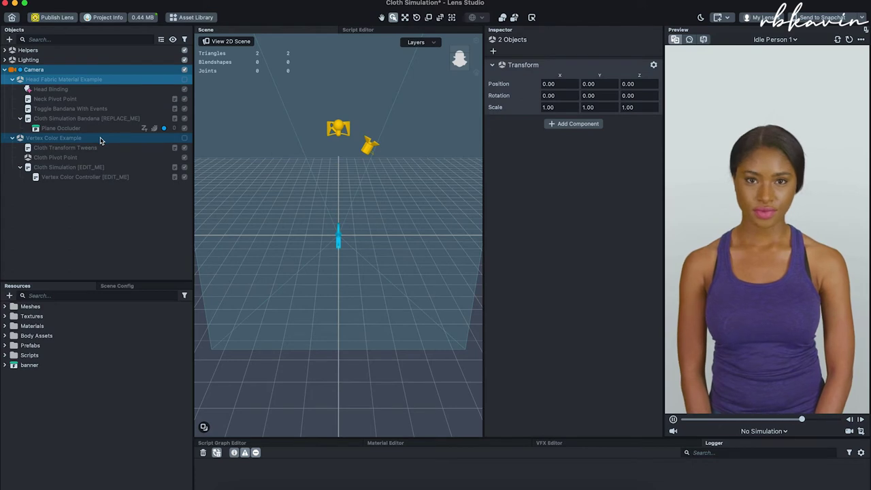
{"action": "key", "text": "Delete"}
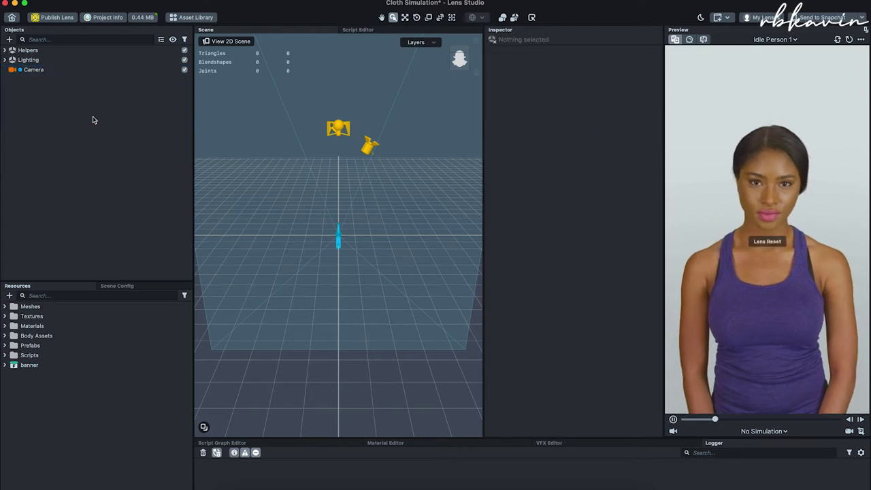
Step: Create an empty scene object under the camera
{"action": "left_click", "coordinate": [84, 69]}
{"action": "right_click", "coordinate": [83, 69]}
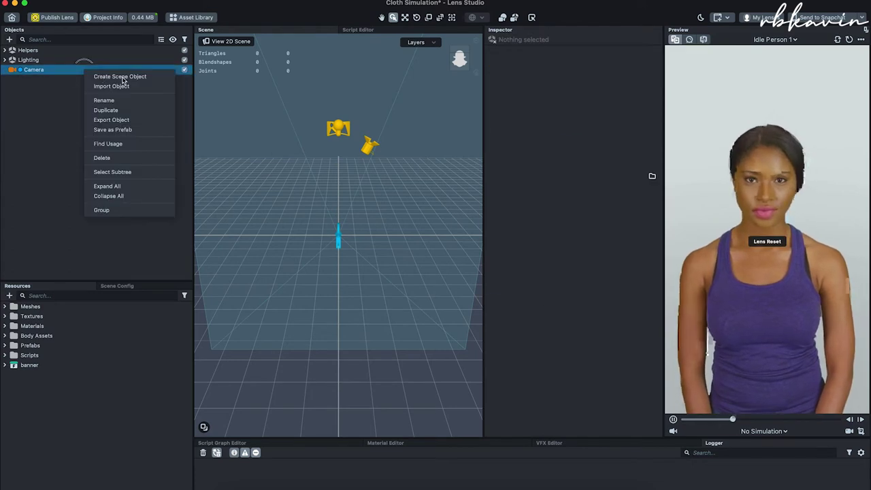
{"action": "left_click", "coordinate": [121, 78]}
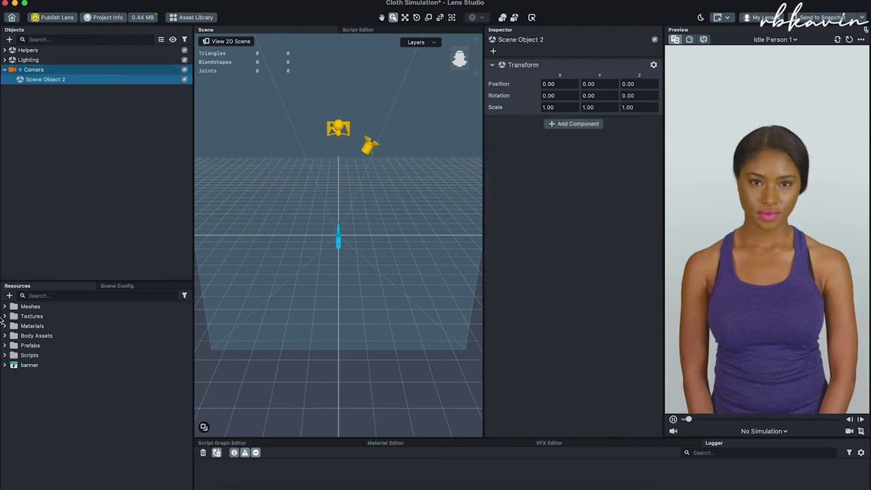
Step: Attach the ClothSimulation script from the Scripts folder to Scene Object 2
{"action": "left_click", "coordinate": [5, 356]}
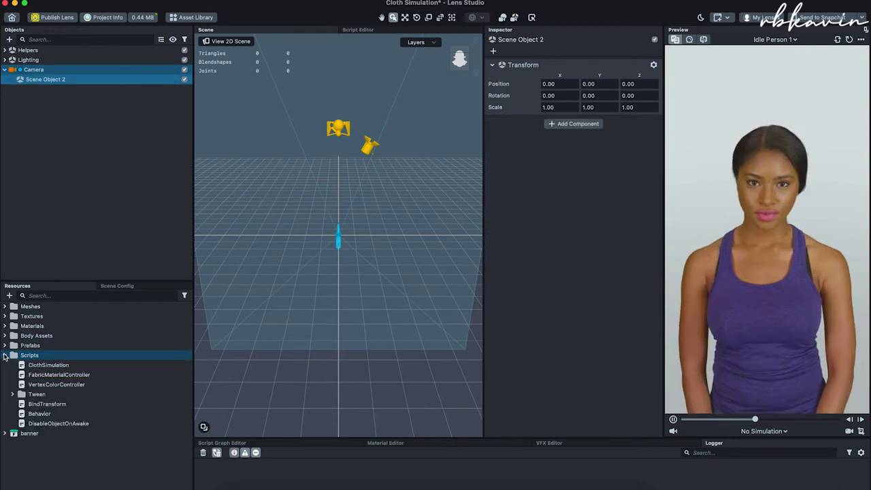
{"action": "left_click", "coordinate": [27, 368]}
{"action": "left_click_drag", "start_coordinate": [27, 368], "coordinate": [591, 175]}
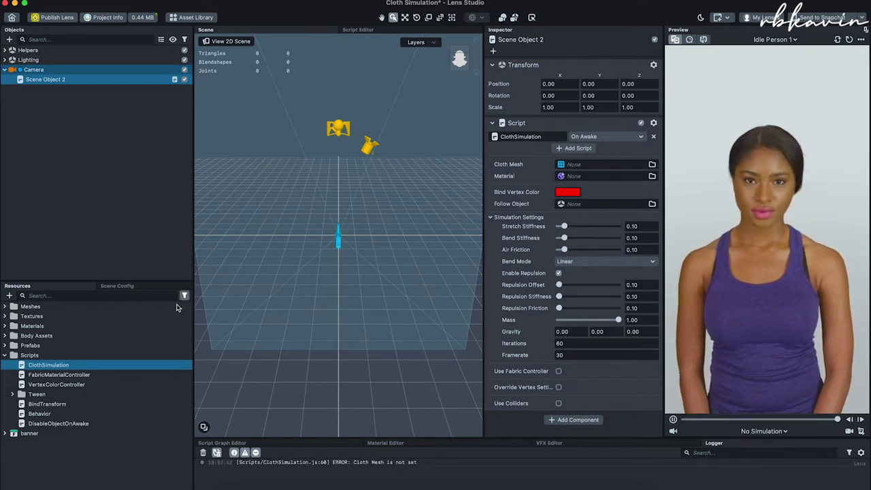
Step: Assign the banner's Plane mesh as the Cloth Mesh and Debug Material as the Material of the cloth simulation
{"action": "left_click", "coordinate": [6, 434]}
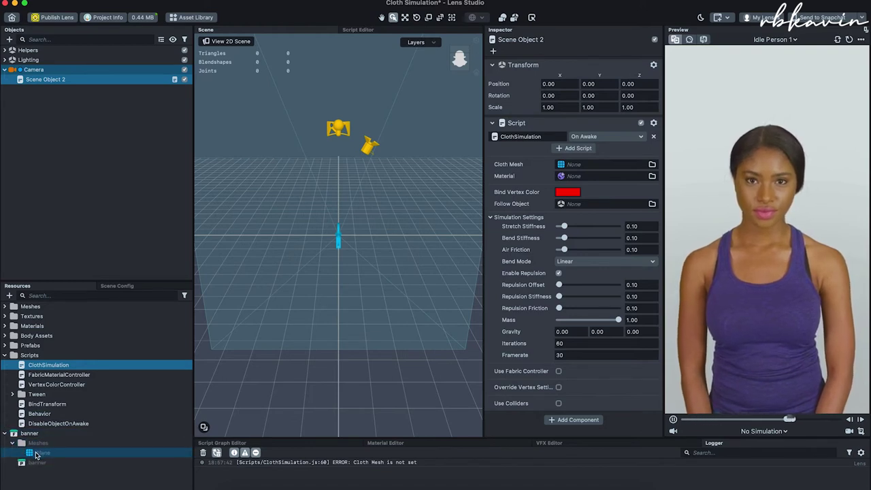
{"action": "left_click_drag", "start_coordinate": [36, 455], "coordinate": [336, 347]}
{"action": "left_click_drag", "start_coordinate": [490, 180], "coordinate": [576, 167]}
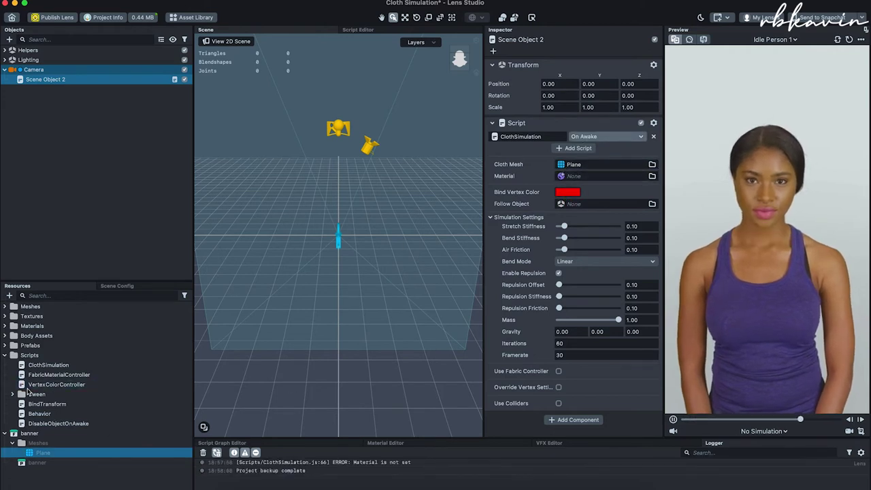
{"action": "left_click", "coordinate": [5, 327]}
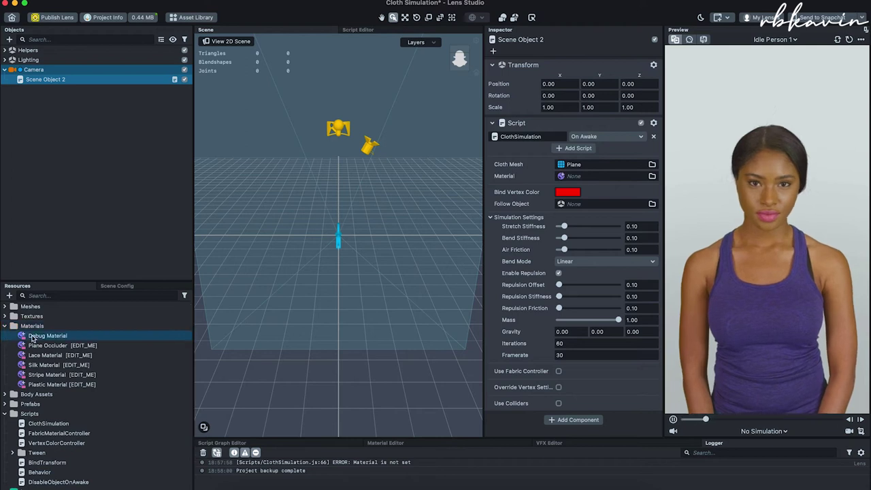
{"action": "left_click_drag", "start_coordinate": [66, 338], "coordinate": [185, 303]}
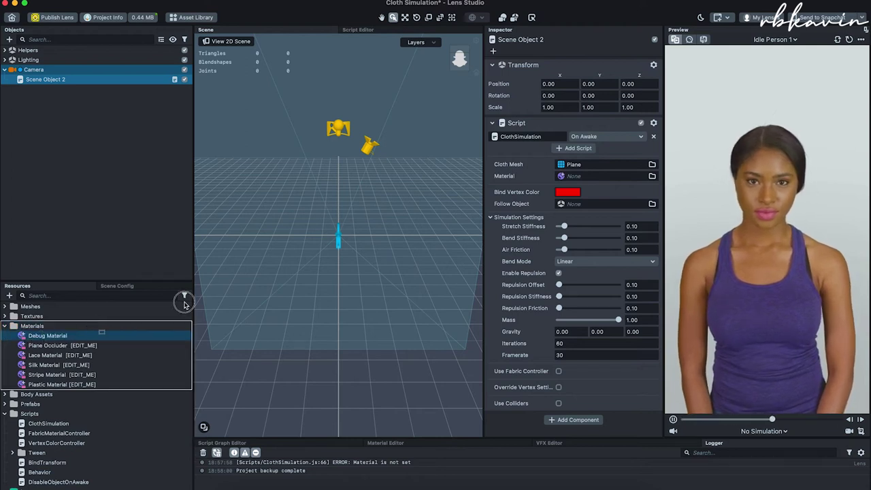
{"action": "left_click_drag", "start_coordinate": [434, 217], "coordinate": [572, 179]}
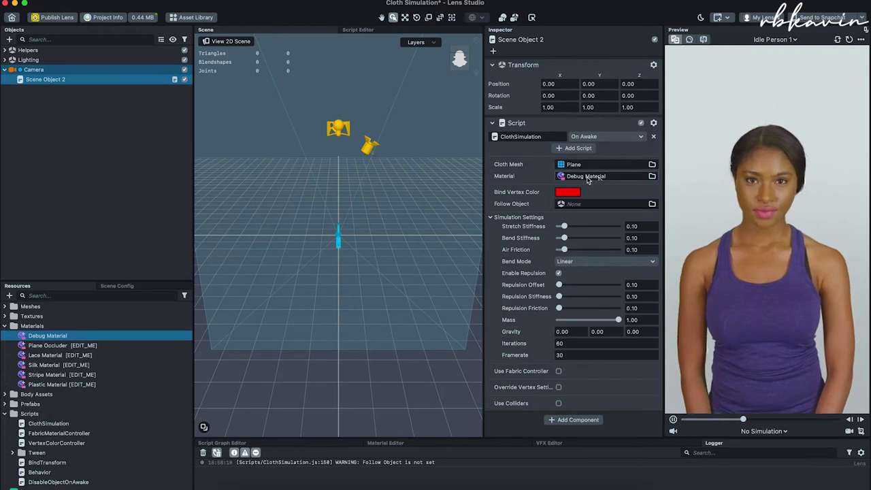
Step: Add a Head Binding face effect under the camera
{"action": "left_click_drag", "start_coordinate": [74, 80], "coordinate": [66, 73]}
{"action": "right_click", "coordinate": [68, 73]}
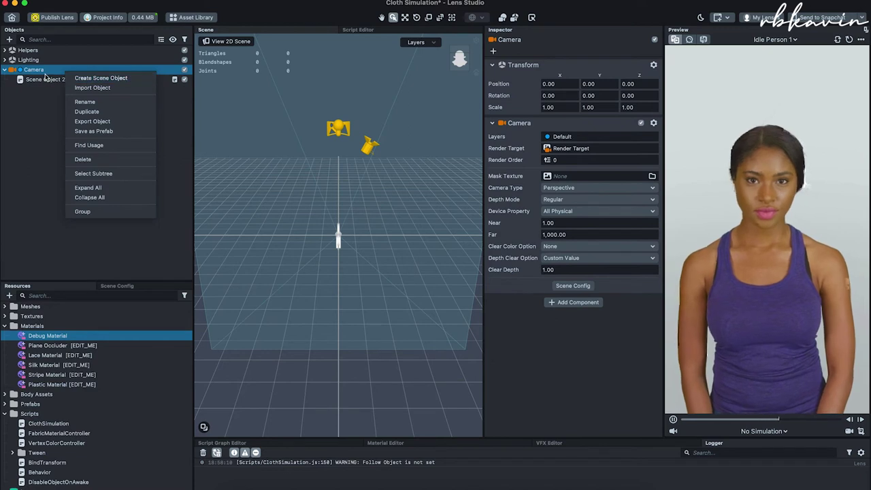
{"action": "left_click", "coordinate": [10, 40]}
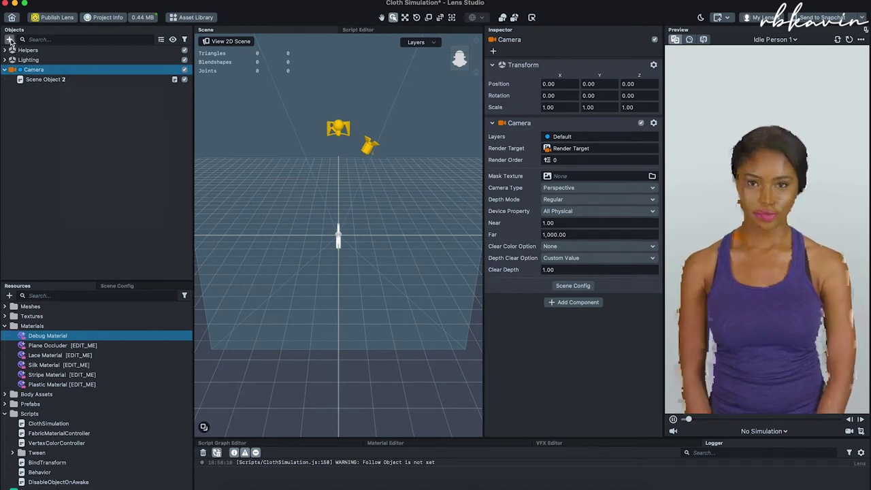
{"action": "left_click", "coordinate": [10, 41]}
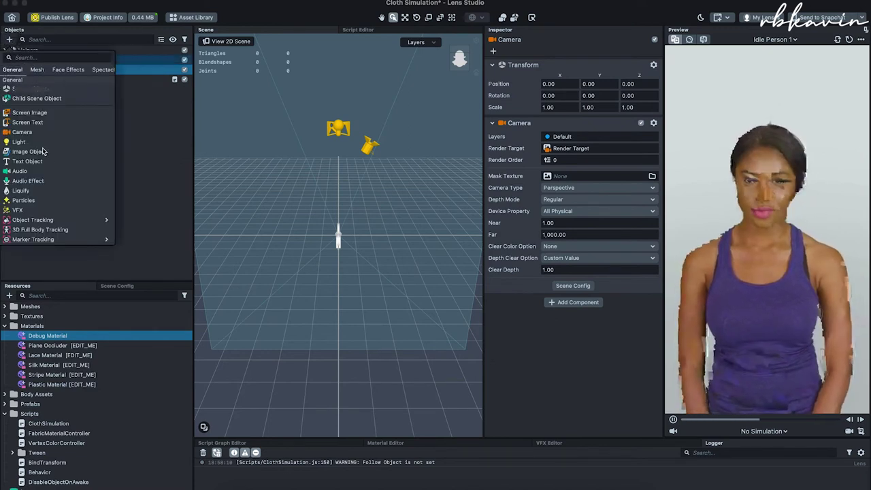
{"action": "scroll", "coordinate": [49, 164], "scroll_direction": "down", "scroll_amount": 2}
{"action": "scroll", "coordinate": [49, 164], "scroll_direction": "down", "scroll_amount": 1}
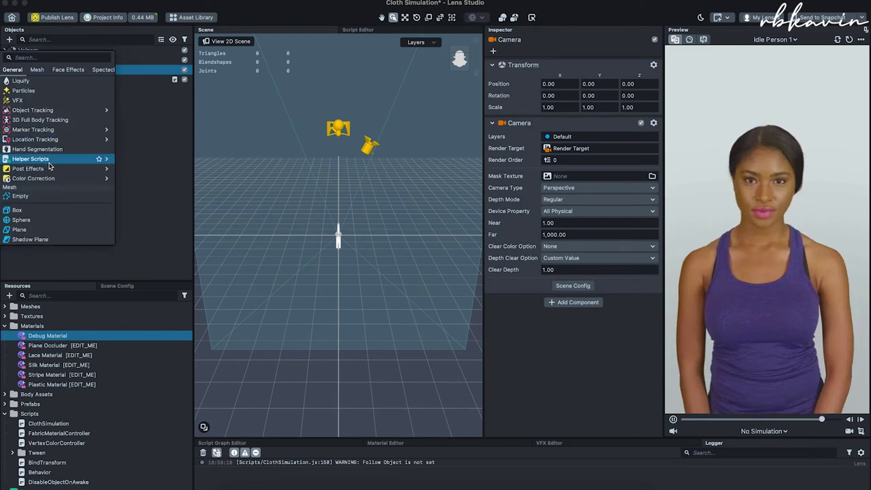
{"action": "scroll", "coordinate": [49, 164], "scroll_direction": "down", "scroll_amount": 5}
{"action": "scroll", "coordinate": [49, 164], "scroll_direction": "down", "scroll_amount": 5}
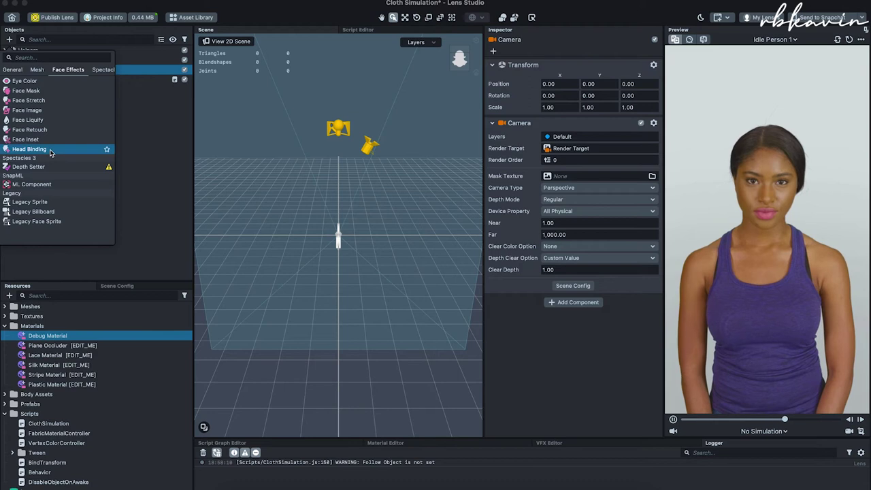
{"action": "left_click", "coordinate": [48, 149]}
Step: Create an empty scene object under Head Binding 0, set it as the cloth script's Follow Object, and reset the preview
{"action": "left_click_drag", "start_coordinate": [55, 88], "coordinate": [27, 101]}
{"action": "right_click", "coordinate": [45, 99]}
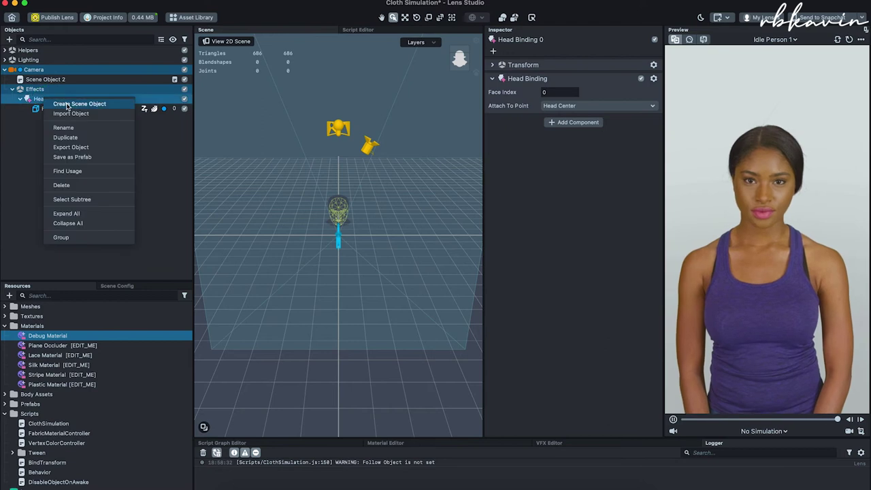
{"action": "left_click", "coordinate": [66, 104]}
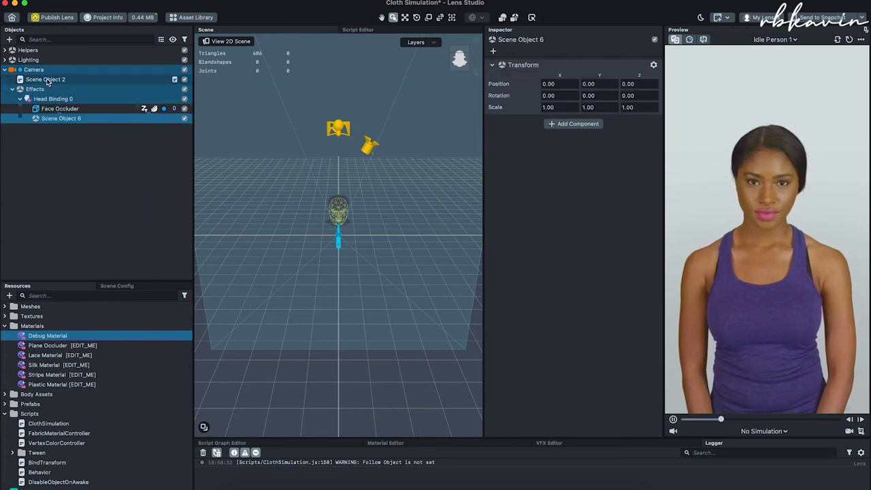
{"action": "left_click_drag", "start_coordinate": [48, 82], "coordinate": [564, 206]}
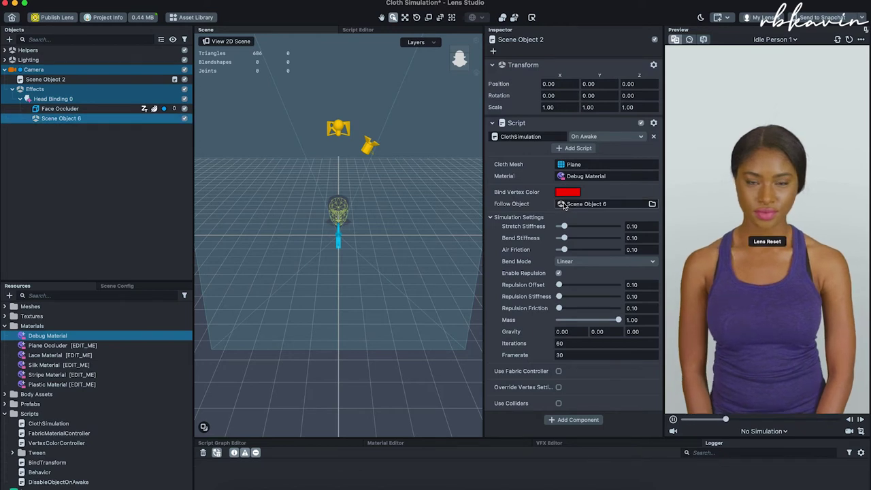
{"action": "left_click", "coordinate": [838, 39]}
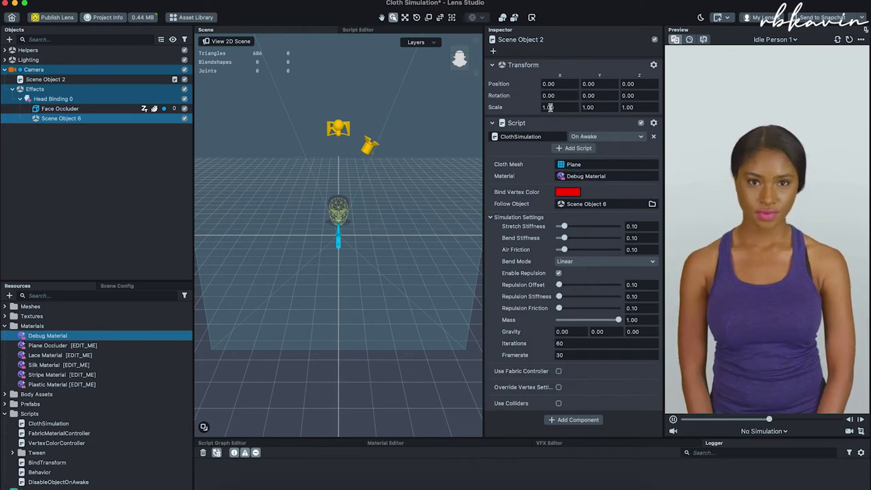
Step: Set the X and Y scale of Scene Object 6 under the head binding to 10
{"action": "double_click", "coordinate": [106, 118]}
{"action": "left_click", "coordinate": [550, 107]}
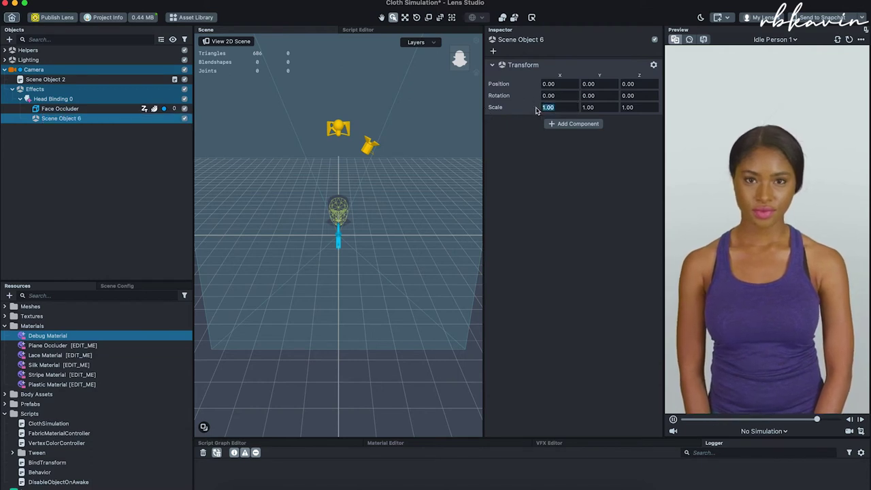
{"action": "type", "text": "10"}
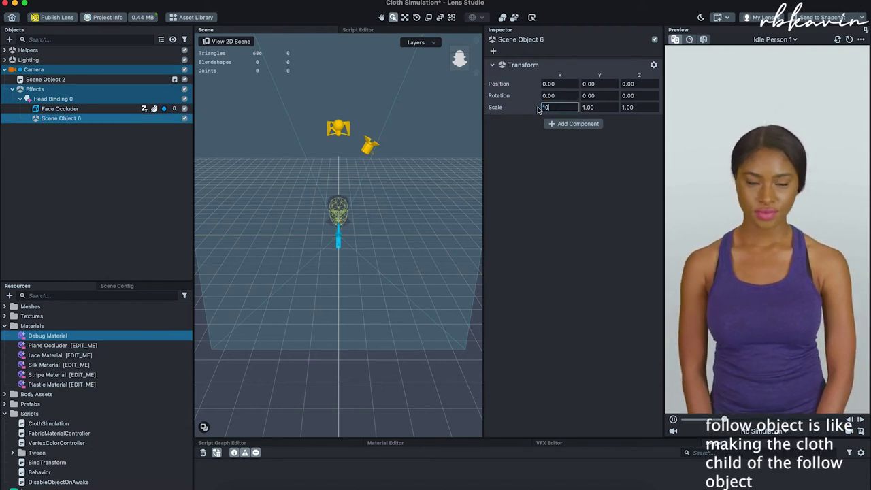
{"action": "key", "text": "Return"}
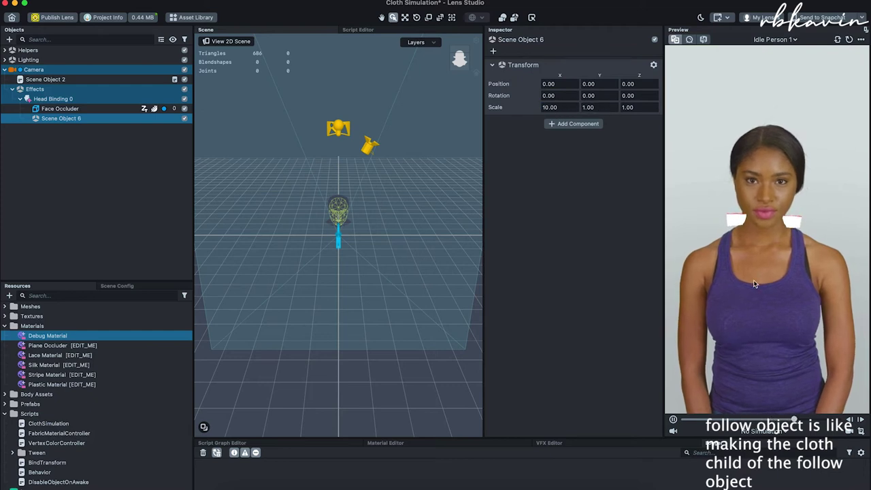
{"action": "left_click", "coordinate": [593, 107]}
{"action": "type", "text": "1.0"}
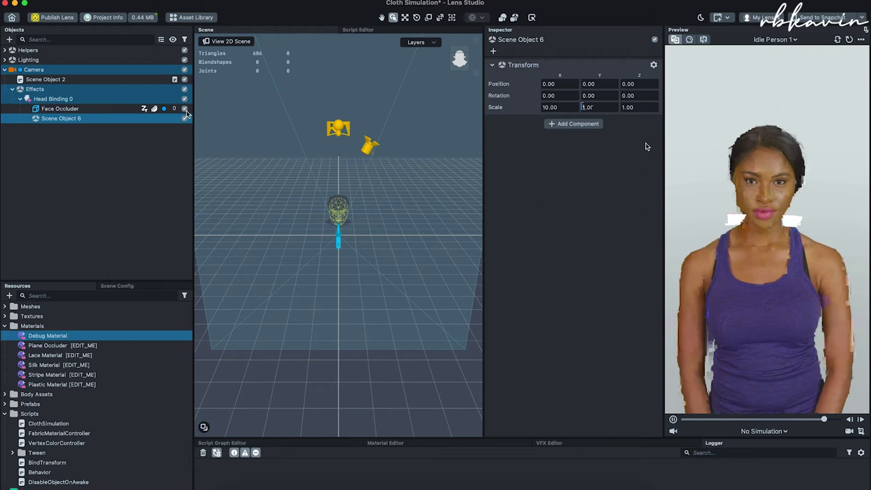
Step: Disable the Face Occluder and set the Z scale of Scene Object 6 to 10
{"action": "left_click", "coordinate": [185, 109]}
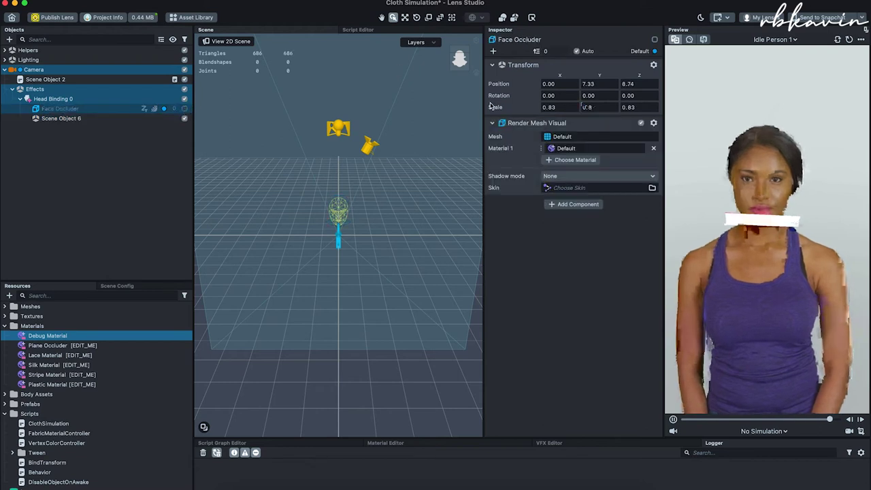
{"action": "left_click", "coordinate": [136, 119]}
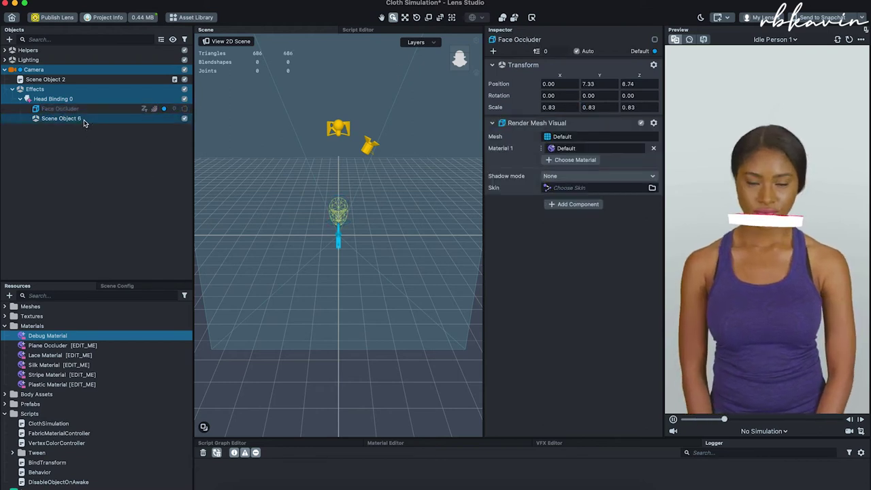
{"action": "left_click", "coordinate": [630, 107]}
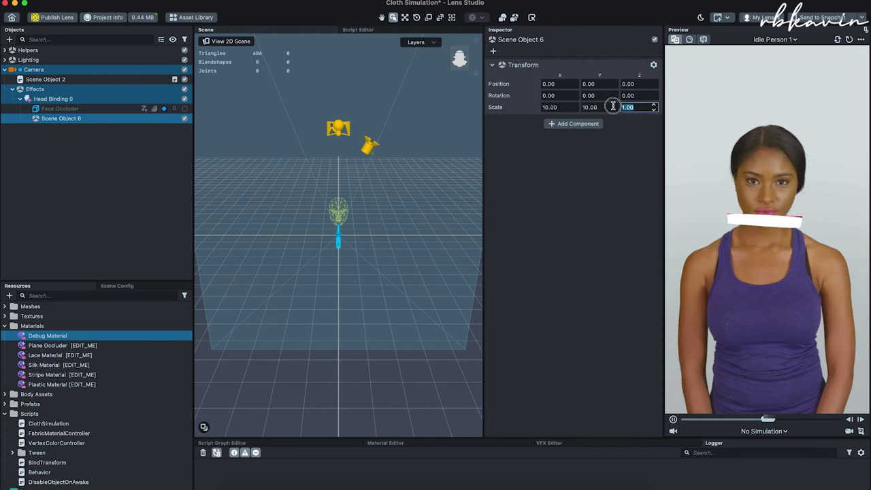
{"action": "type", "text": "10"}
{"action": "key", "text": "Return"}
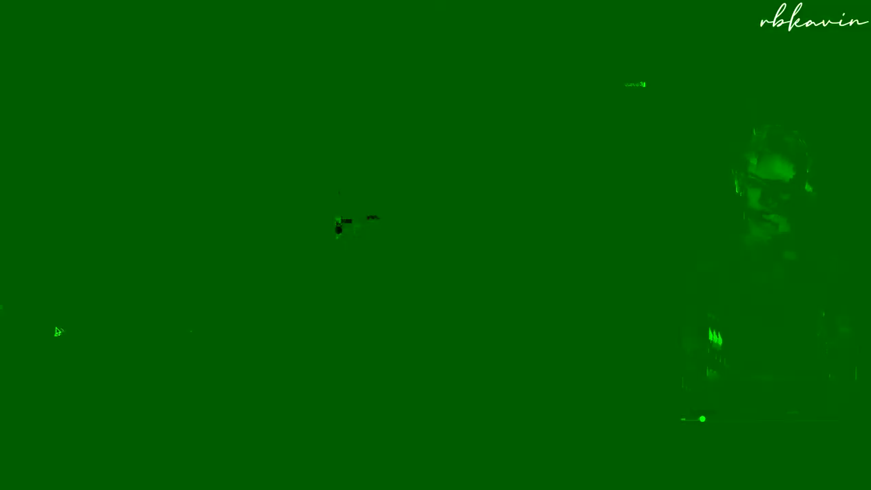
Step: Make Debug Material two-sided and reset the preview
{"action": "double_click", "coordinate": [48, 335]}
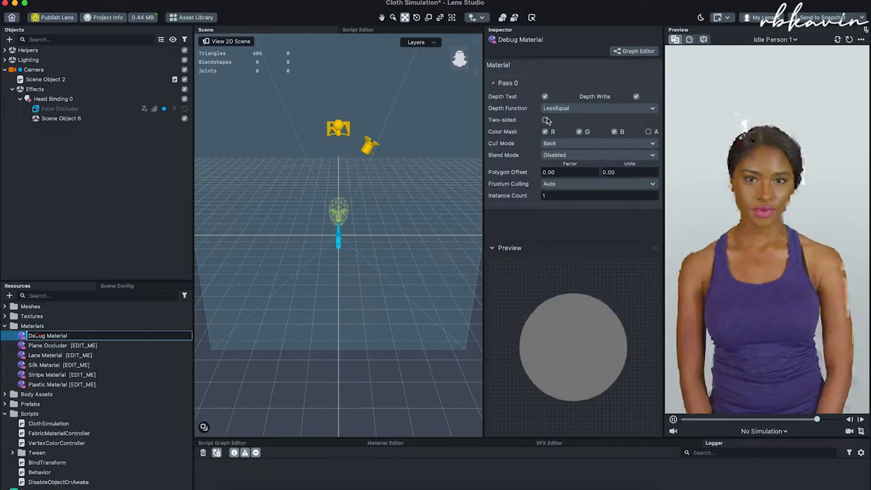
{"action": "left_click", "coordinate": [547, 121]}
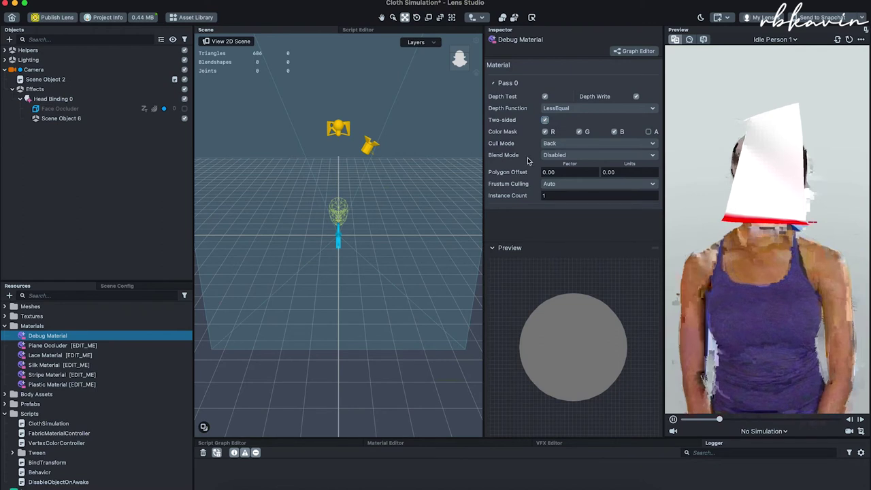
{"action": "left_click", "coordinate": [850, 40]}
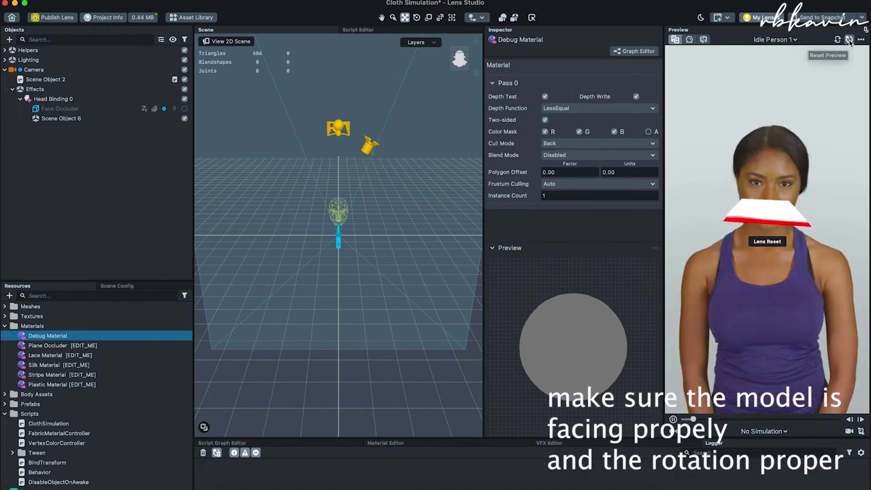
Step: Move Scene Object 6 to about Y -9.45 and Z 3.49, and set its X rotation to -90
{"action": "left_click", "coordinate": [90, 119]}
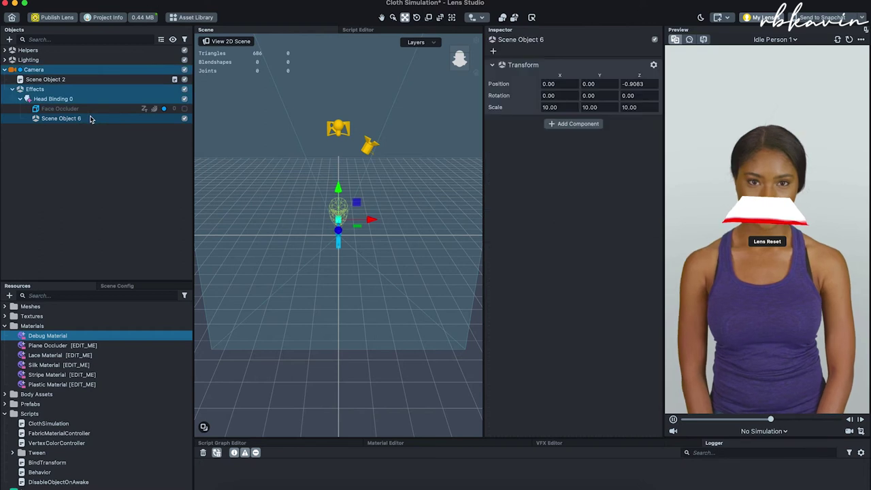
{"action": "mouse_move", "coordinate": [341, 229]}
{"action": "left_mouse_down"}
{"action": "mouse_move", "coordinate": [339, 222]}
{"action": "mouse_move", "coordinate": [338, 249]}
{"action": "mouse_move", "coordinate": [337, 227]}
{"action": "mouse_move", "coordinate": [337, 238]}
{"action": "left_mouse_up"}
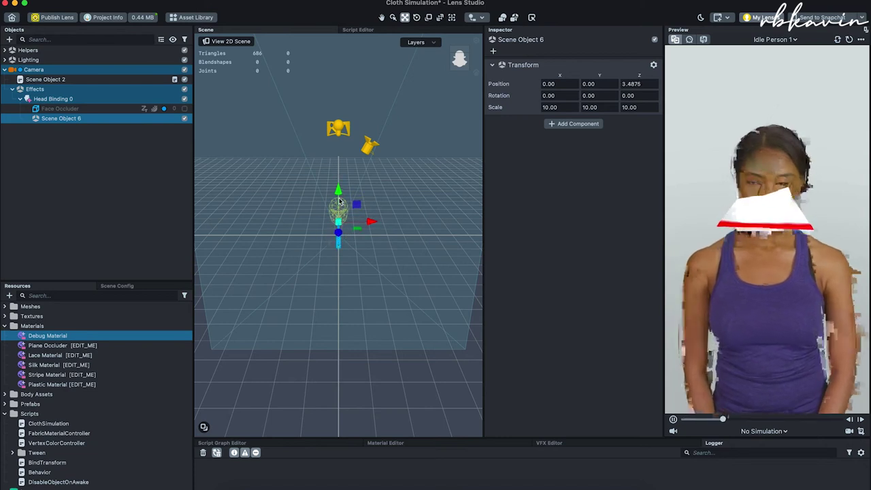
{"action": "mouse_move", "coordinate": [338, 190]}
{"action": "left_mouse_down"}
{"action": "mouse_move", "coordinate": [339, 155]}
{"action": "mouse_move", "coordinate": [334, 228]}
{"action": "mouse_move", "coordinate": [332, 195]}
{"action": "left_mouse_up"}
{"action": "left_click", "coordinate": [548, 95]}
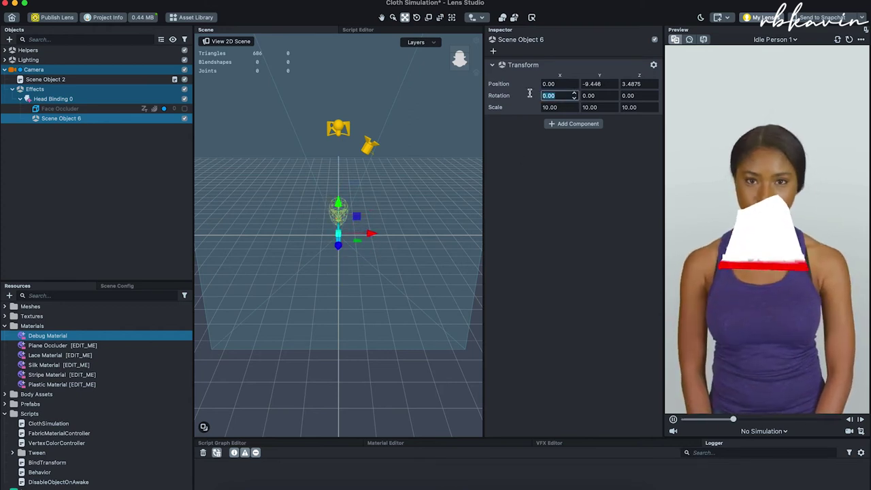
{"action": "type", "text": "-90"}
{"action": "key", "text": "Return"}
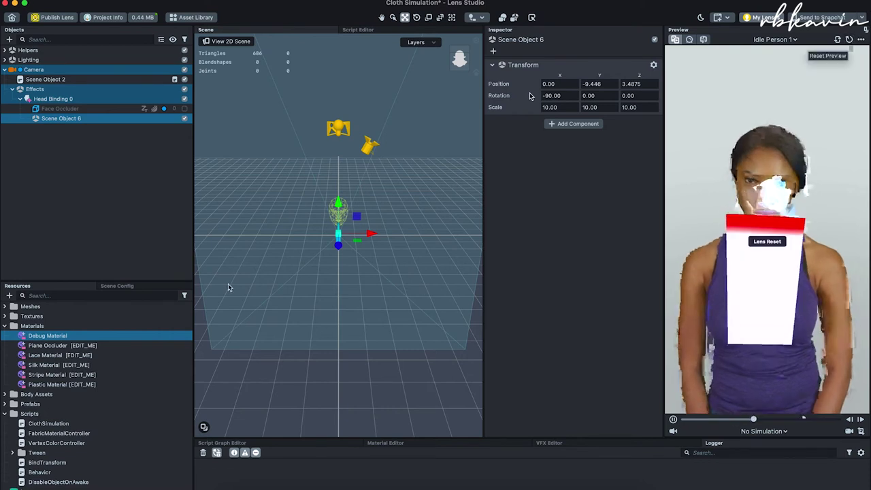
Step: Move Scene Object 6 sideways to an X position of about 6.79
{"action": "mouse_move", "coordinate": [372, 238]}
{"action": "left_mouse_down"}
{"action": "mouse_move", "coordinate": [387, 235]}
{"action": "mouse_move", "coordinate": [346, 236]}
{"action": "mouse_move", "coordinate": [373, 235]}
{"action": "left_mouse_up"}
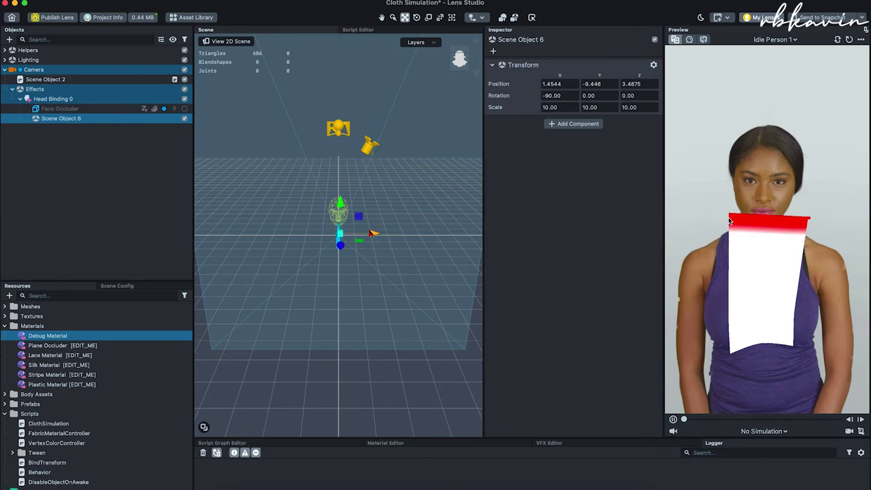
{"action": "mouse_move", "coordinate": [370, 234]}
{"action": "left_mouse_down"}
{"action": "mouse_move", "coordinate": [359, 234]}
{"action": "mouse_move", "coordinate": [395, 233]}
{"action": "mouse_move", "coordinate": [381, 233]}
{"action": "left_mouse_up"}
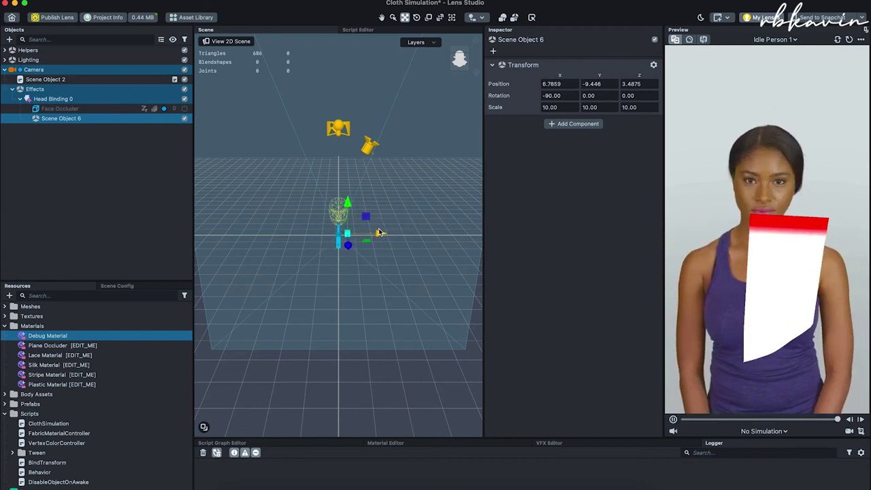
{"action": "left_click", "coordinate": [68, 79]}
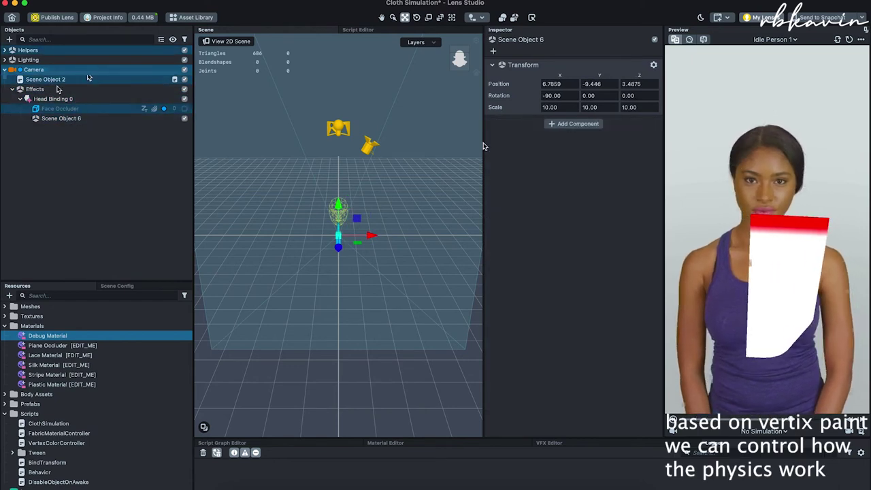
{"action": "left_click", "coordinate": [71, 119]}
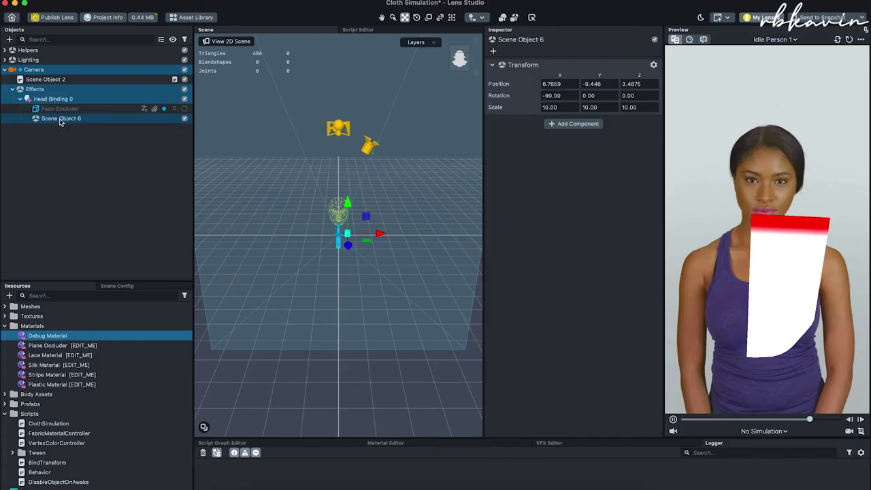
Step: Raise the Stretch Stiffness of Scene Object 2's cloth simulation to 0.17
{"action": "double_click", "coordinate": [59, 120]}
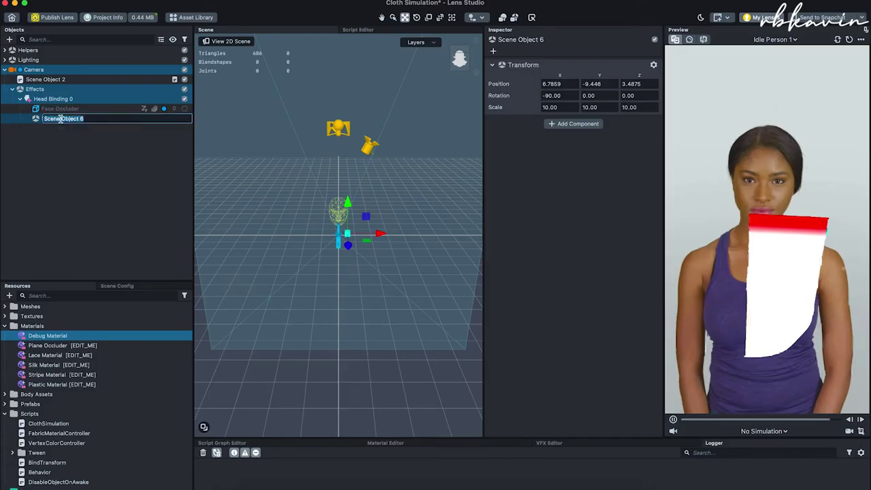
{"action": "left_click", "coordinate": [60, 79]}
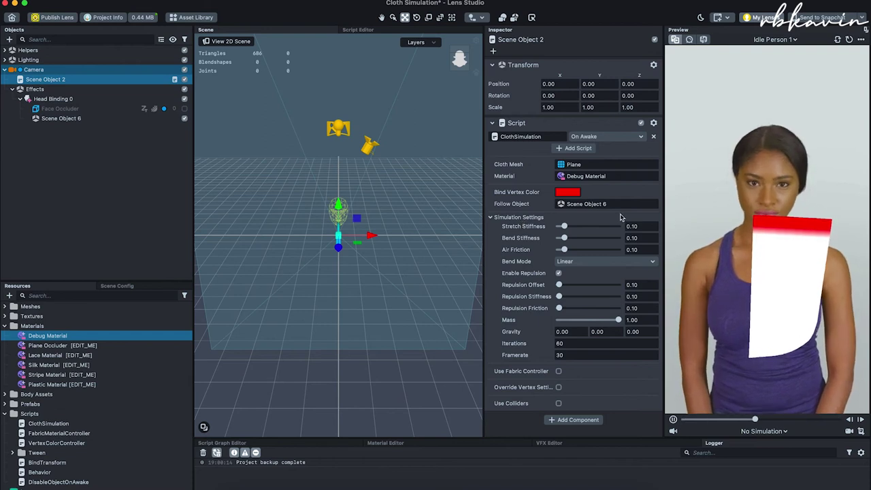
{"action": "left_click", "coordinate": [582, 226]}
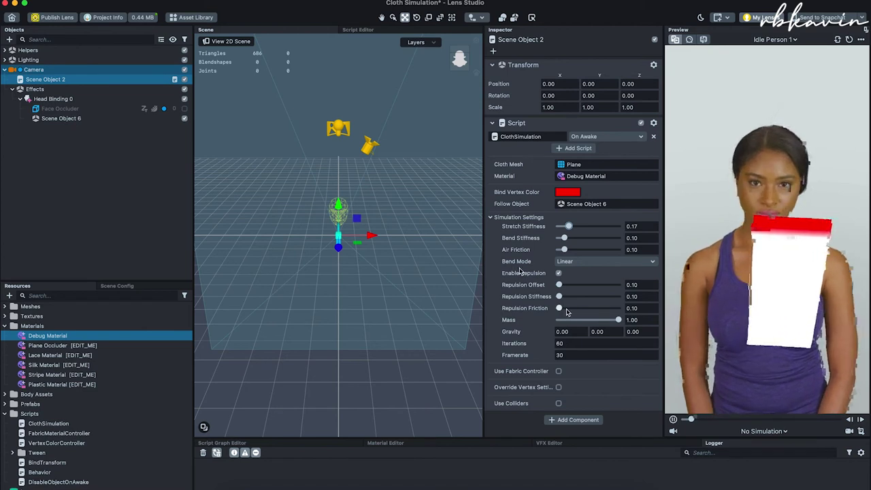
Step: Enable the fabric controller option for the cloth simulation and add the FabricMaterialController script to Scene Object 2
{"action": "left_click", "coordinate": [558, 371]}
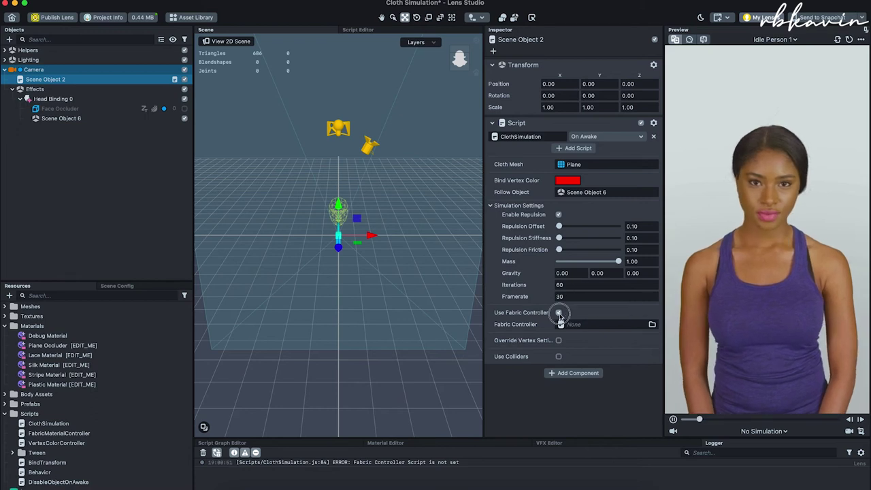
{"action": "left_click", "coordinate": [559, 313]}
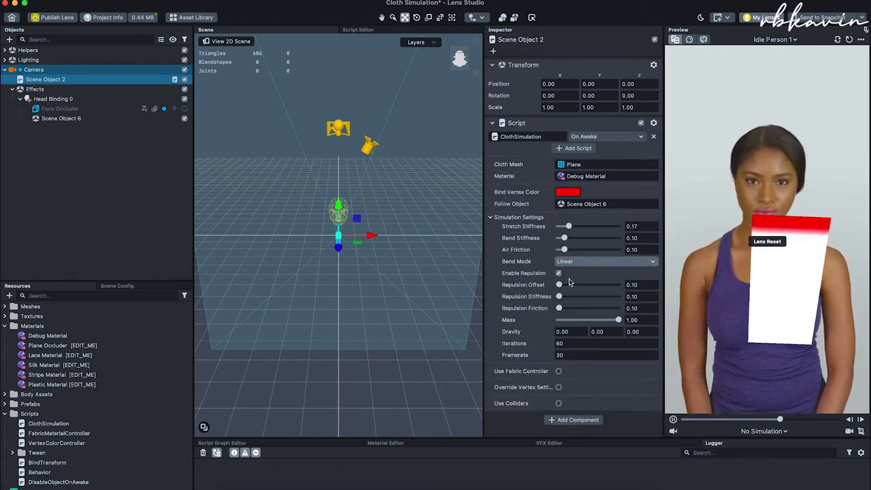
{"action": "left_click", "coordinate": [559, 371]}
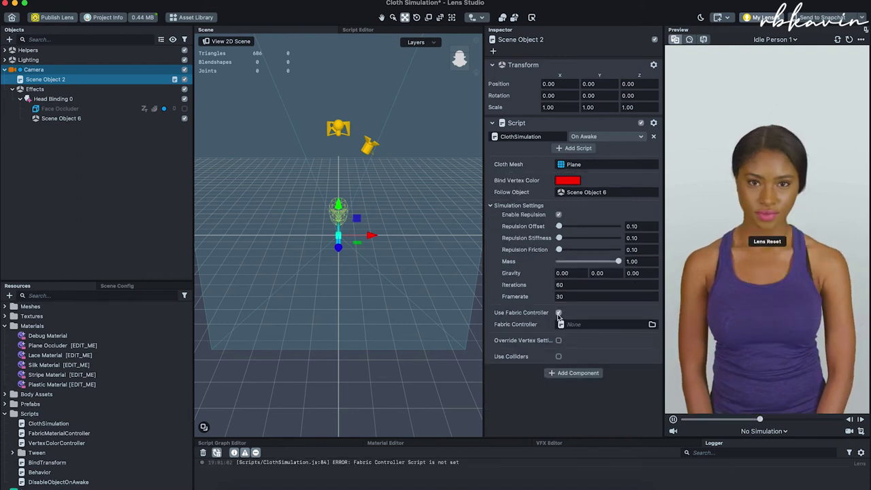
{"action": "left_click", "coordinate": [48, 374]}
{"action": "scroll", "coordinate": [49, 378], "scroll_direction": "down", "scroll_amount": 2}
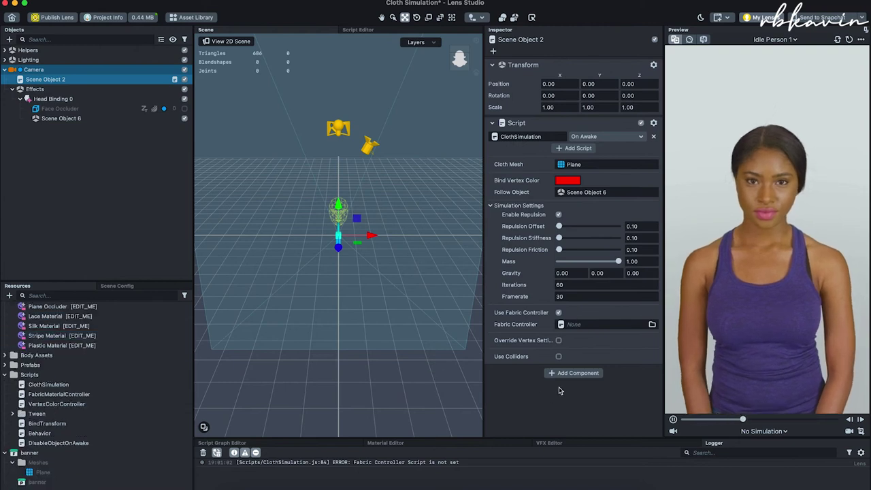
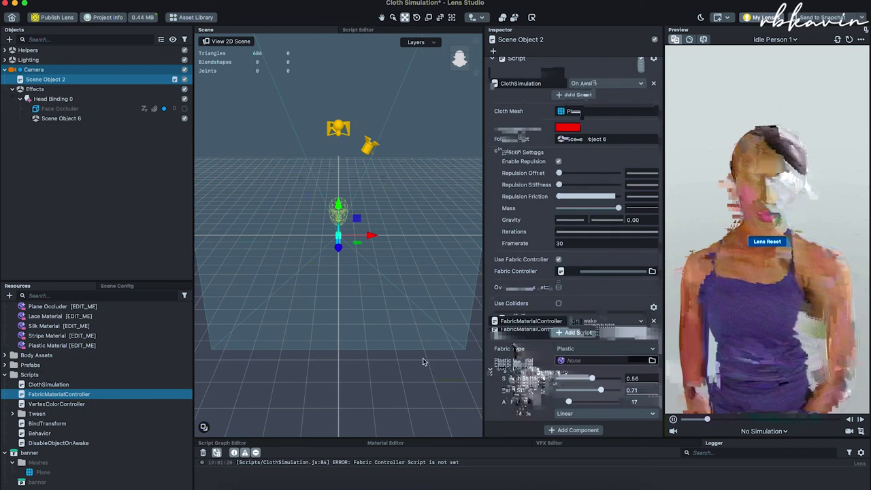
{"action": "left_click_drag", "start_coordinate": [61, 345], "coordinate": [495, 323]}
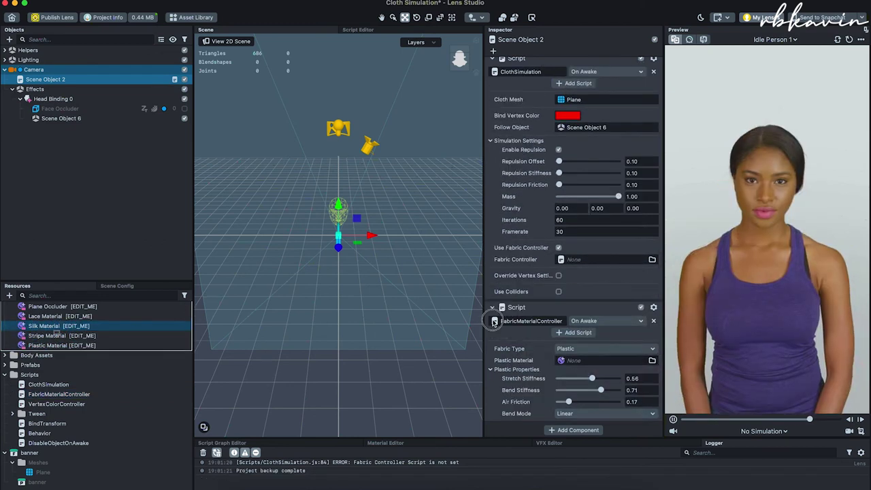
Step: Set the FabricMaterialController's fabric type to Silk and assign Silk Material [EDIT_ME] to it
{"action": "left_click_drag", "start_coordinate": [579, 364], "coordinate": [580, 365]}
{"action": "left_click", "coordinate": [592, 348]}
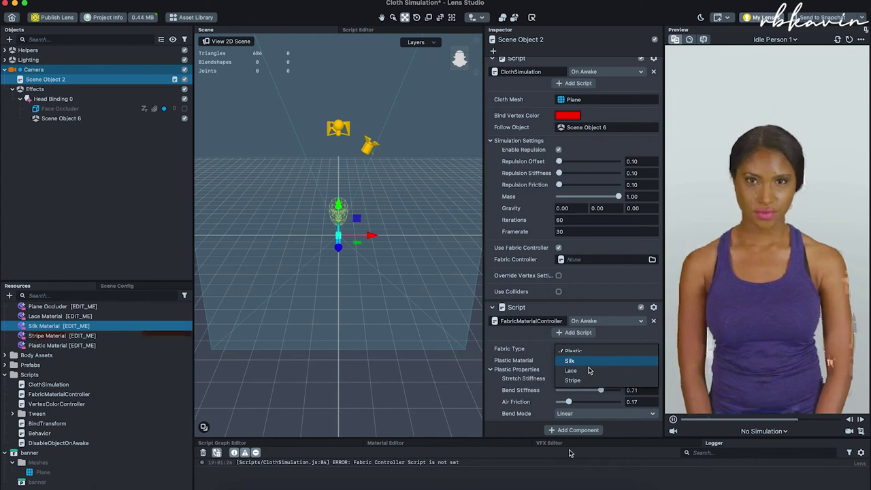
{"action": "left_click", "coordinate": [590, 361]}
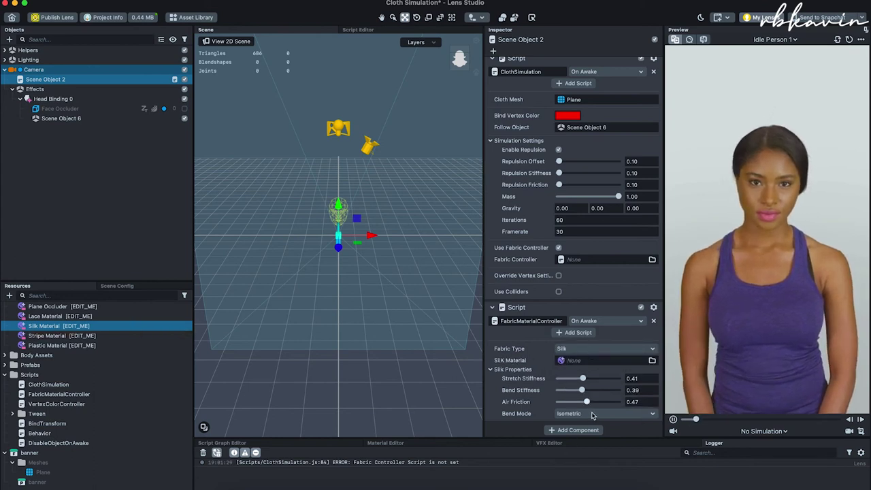
{"action": "left_click_drag", "start_coordinate": [58, 327], "coordinate": [583, 355]}
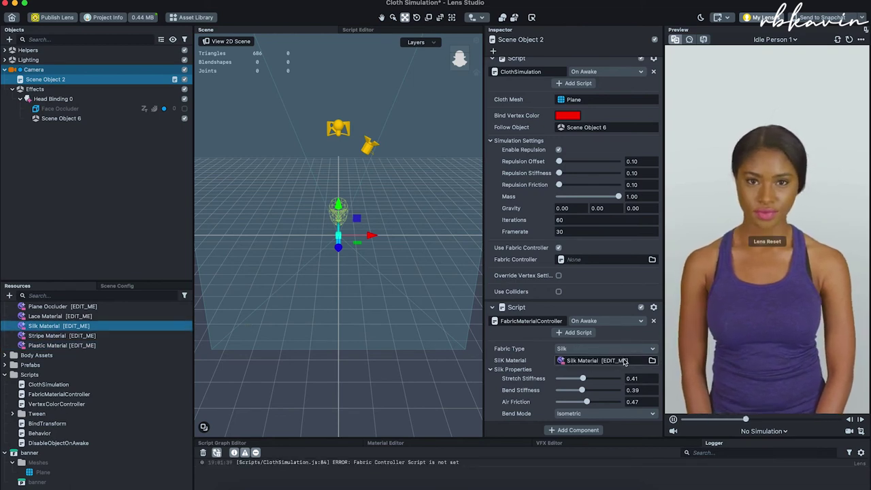
Step: Assign Script 3 of Scene Object 2 as the cloth simulation's Fabric Controller
{"action": "left_click", "coordinate": [594, 263]}
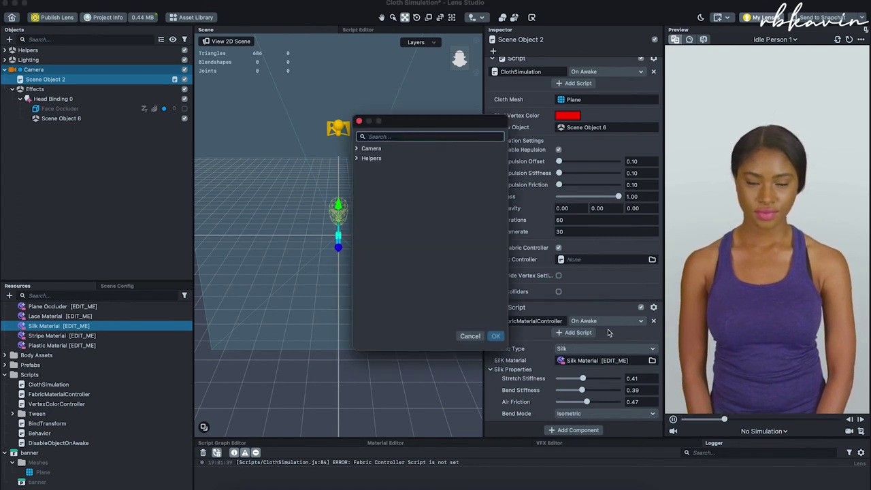
{"action": "left_click", "coordinate": [356, 148]}
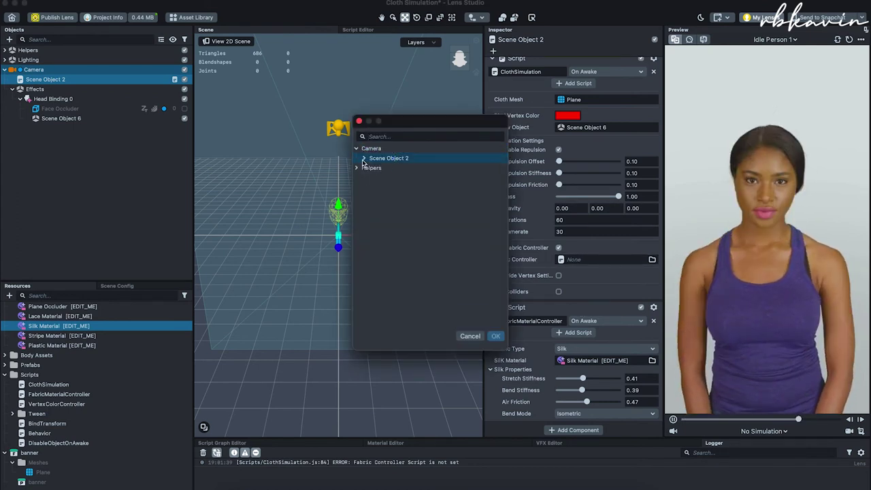
{"action": "left_click", "coordinate": [399, 177]}
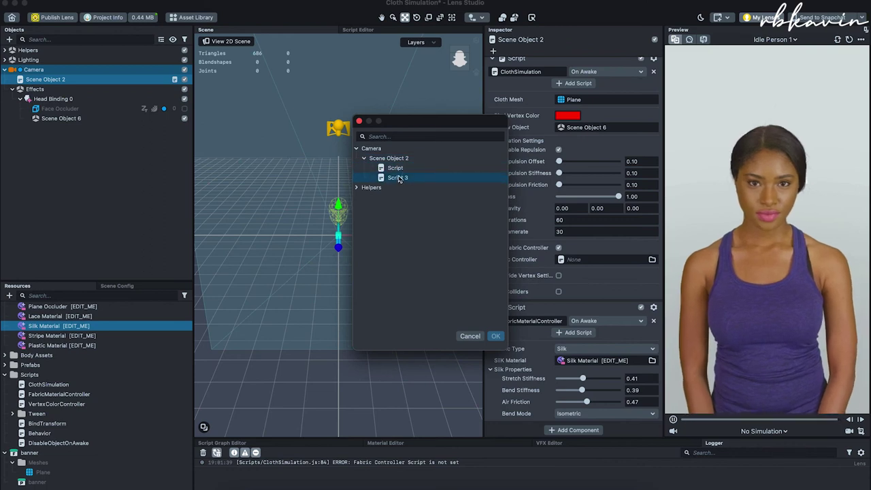
{"action": "left_click", "coordinate": [399, 178]}
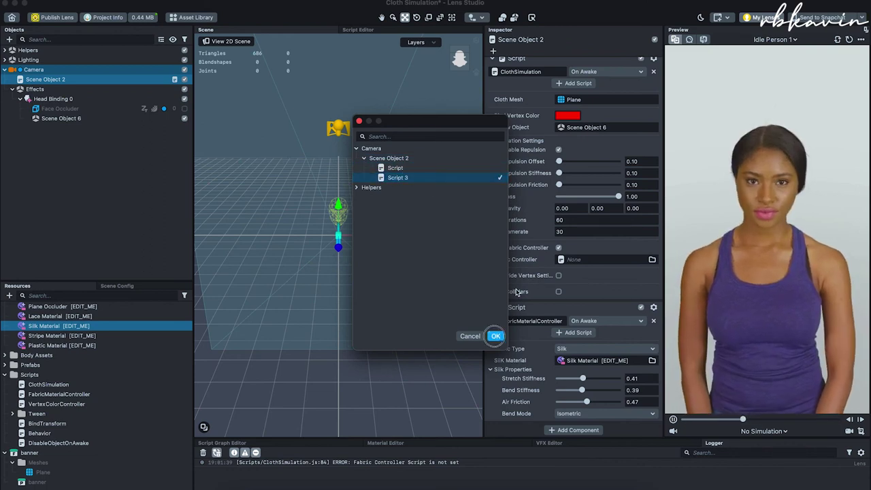
{"action": "left_click", "coordinate": [496, 335]}
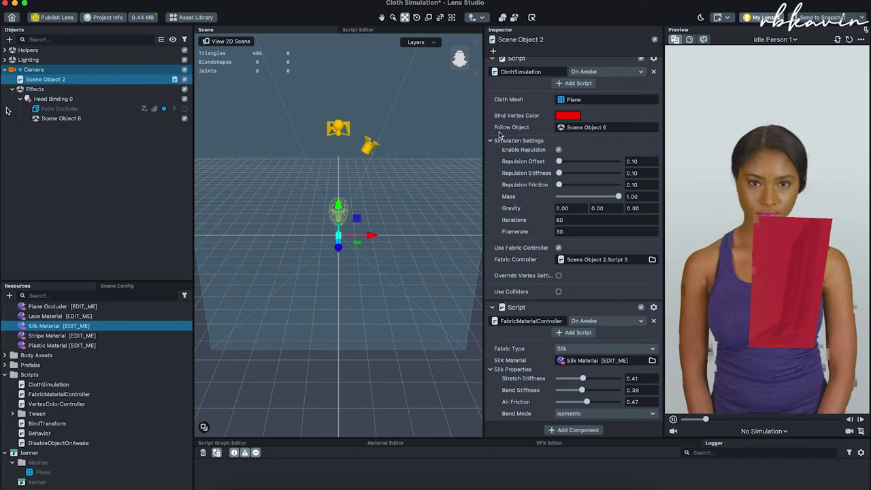
Step: Move Scene Object 6 to an X position of about 5.83 and a Z position of about -37.18
{"action": "left_click", "coordinate": [586, 127]}
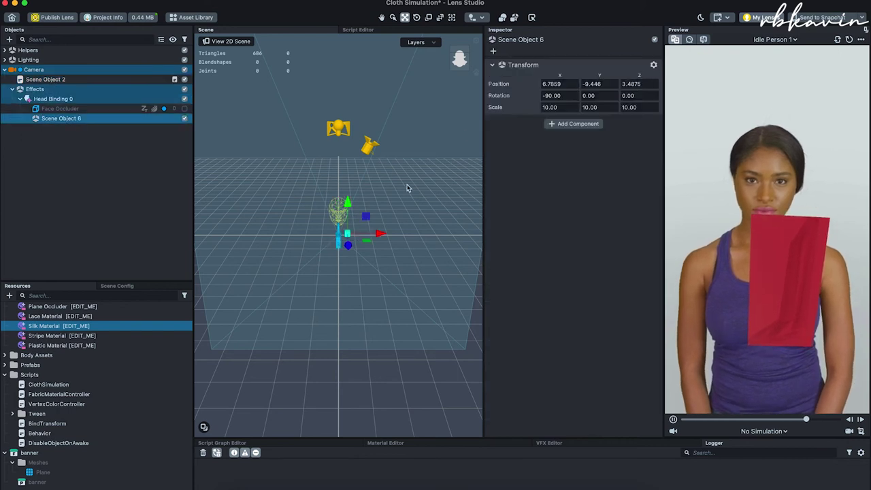
{"action": "left_click_drag", "start_coordinate": [378, 237], "coordinate": [347, 226]}
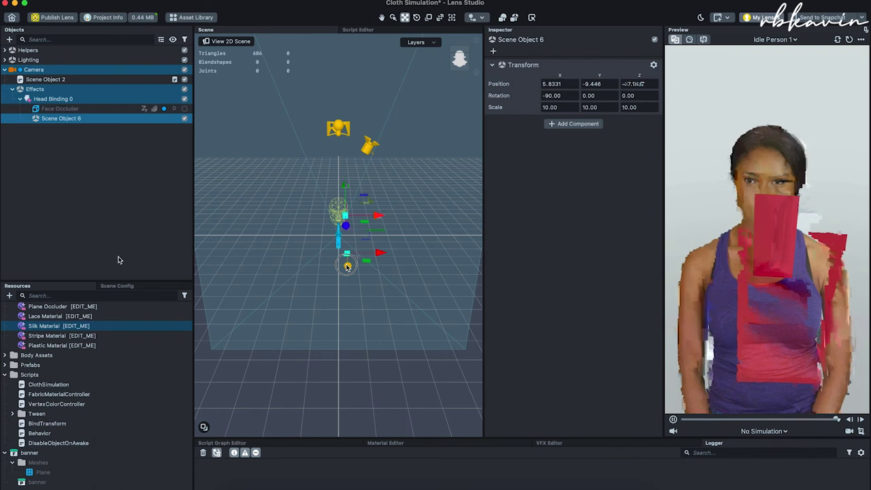
Step: Change the fabric type on Scene Object 2 to Lace and assign Lace Material [EDIT_ME] to it
{"action": "left_click", "coordinate": [76, 81]}
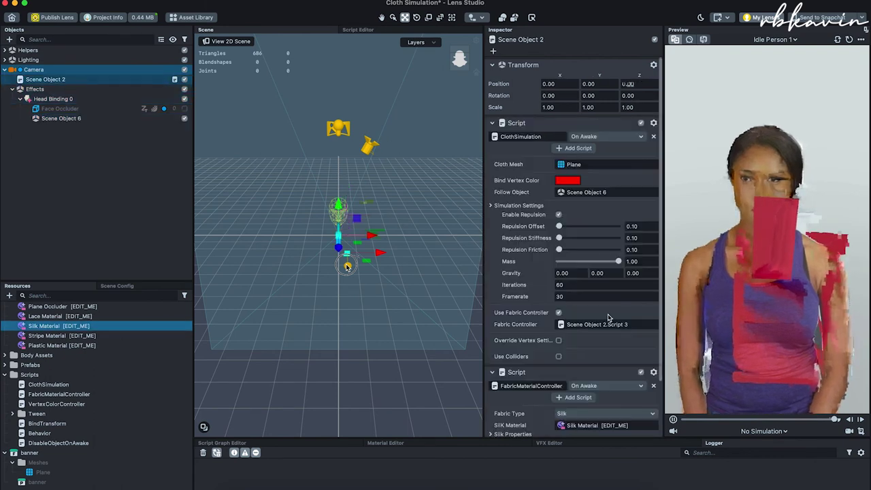
{"action": "left_click", "coordinate": [582, 414]}
{"action": "left_click", "coordinate": [584, 407]}
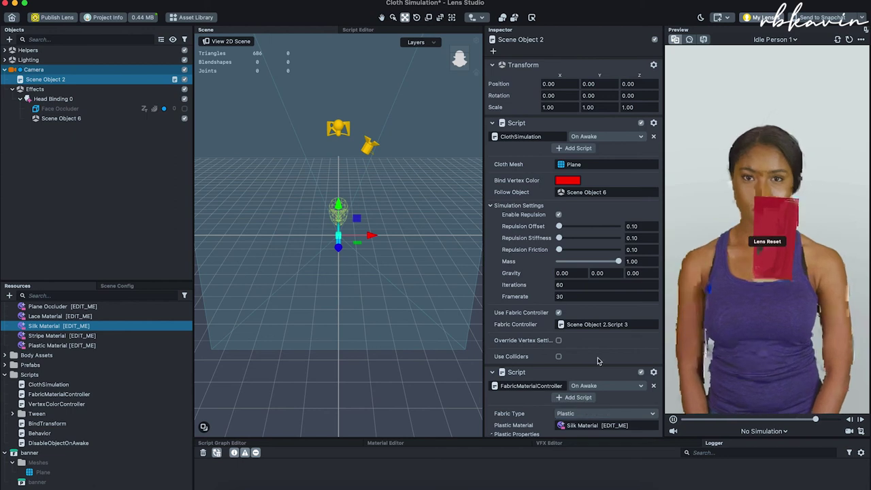
{"action": "scroll", "coordinate": [575, 350], "scroll_direction": "down", "scroll_amount": 2}
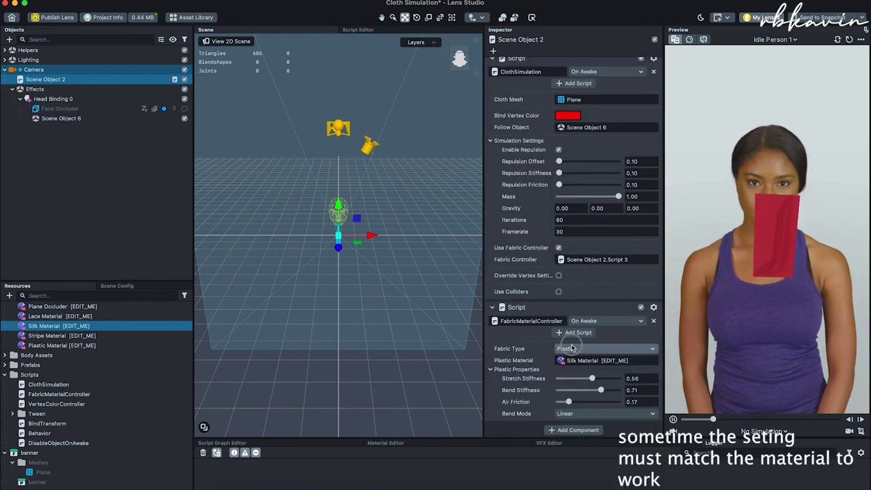
{"action": "left_click", "coordinate": [572, 349]}
{"action": "left_click", "coordinate": [568, 368]}
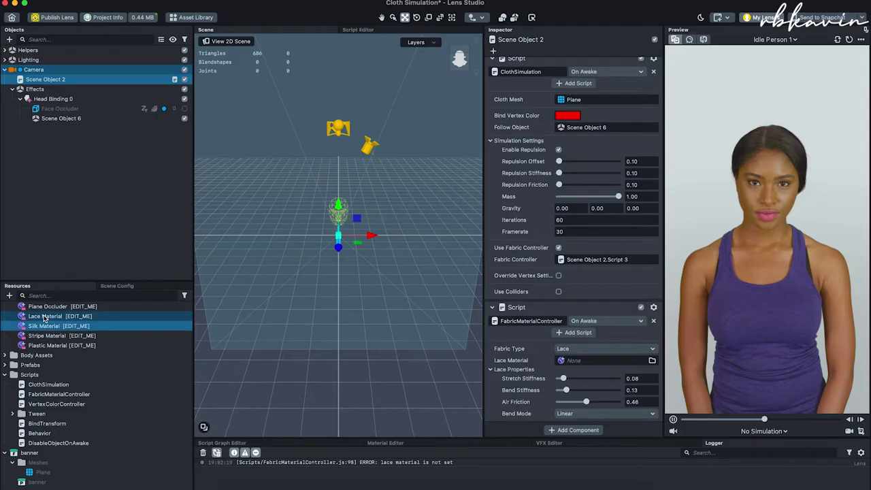
{"action": "left_click_drag", "start_coordinate": [45, 316], "coordinate": [629, 366]}
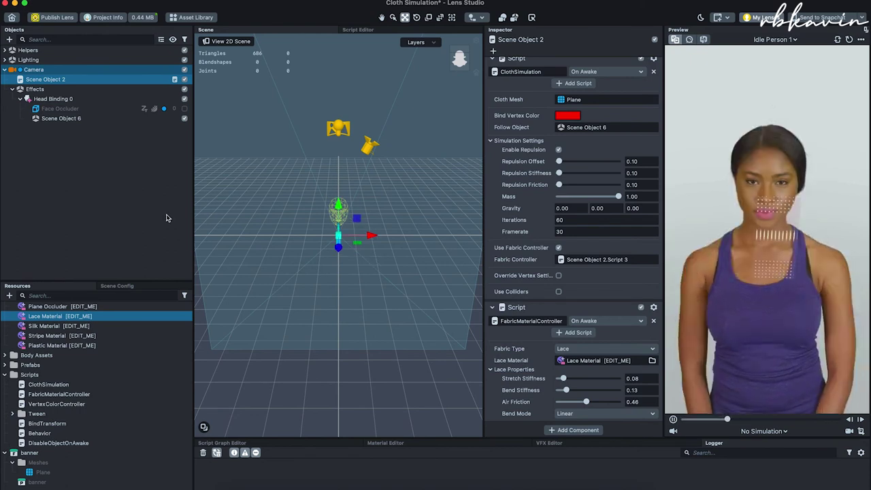
Step: Move Scene Object 6 along Z to a position of about 2.76
{"action": "double_click", "coordinate": [61, 118]}
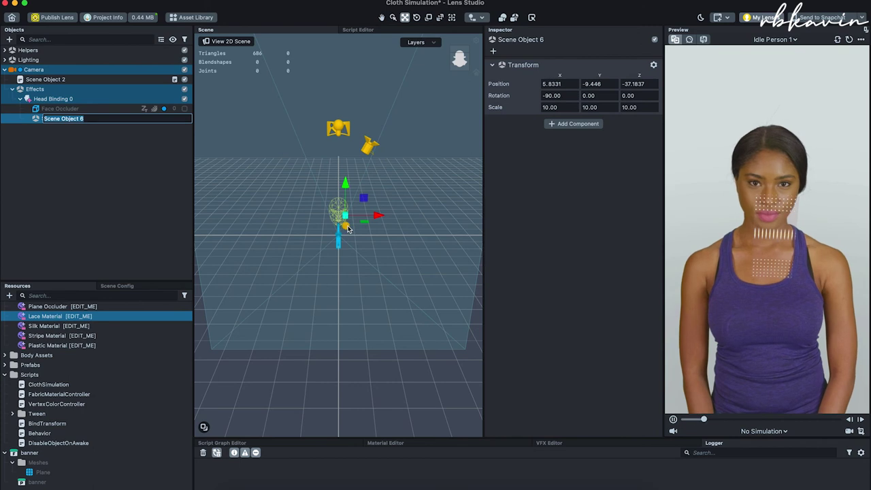
{"action": "left_click_drag", "start_coordinate": [347, 228], "coordinate": [340, 251]}
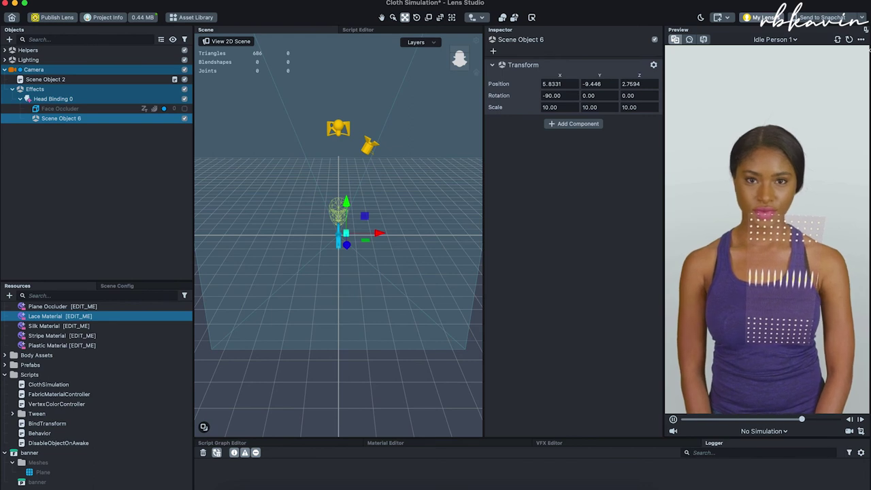
Step: Switch the preview video to Zoom Out and clear the object selection
{"action": "left_click", "coordinate": [775, 39]}
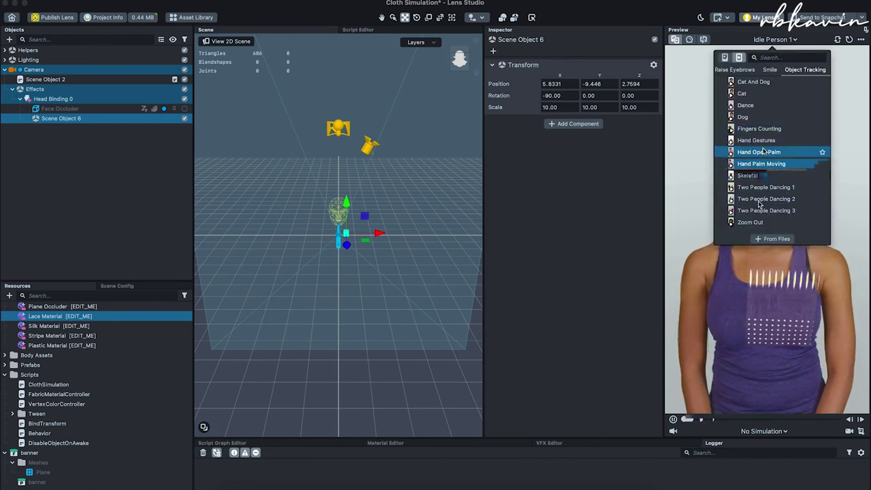
{"action": "left_click", "coordinate": [751, 303]}
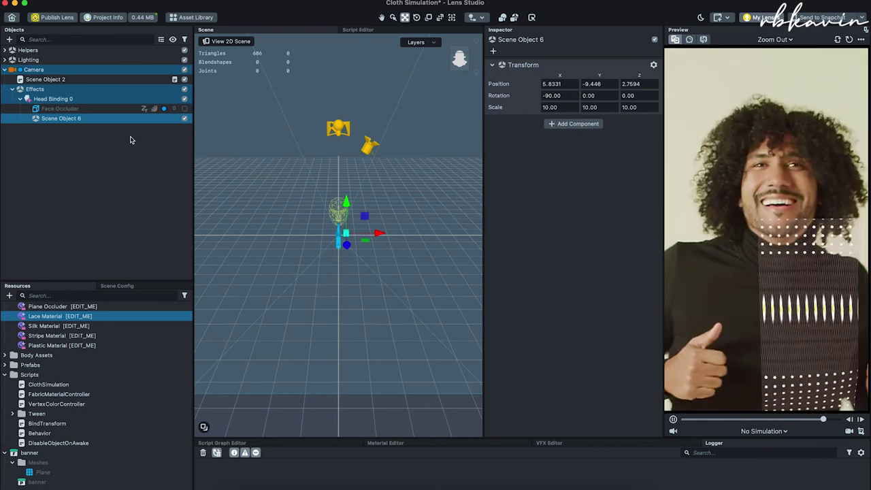
{"action": "left_click", "coordinate": [130, 136]}
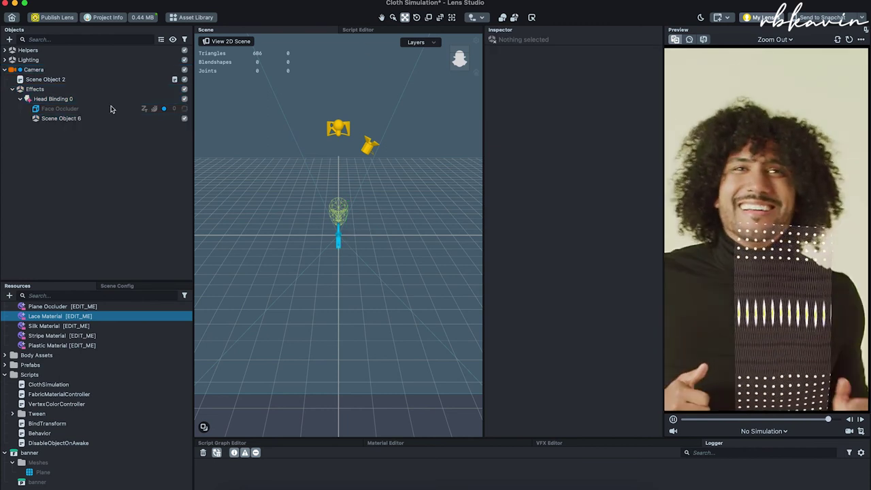
Step: Add a Render Mesh Visual with the Plane mesh and Default material to Scene Object 6
{"action": "left_click", "coordinate": [68, 119]}
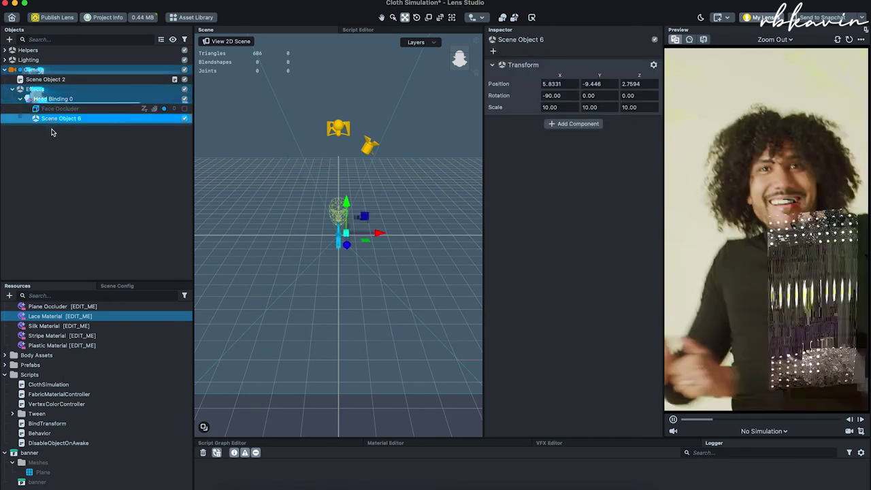
{"action": "left_click", "coordinate": [63, 119]}
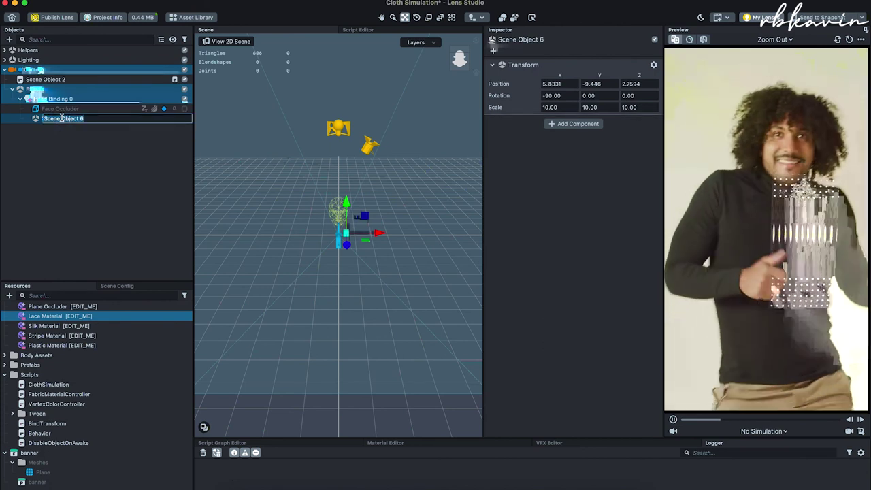
{"action": "key", "text": "Return"}
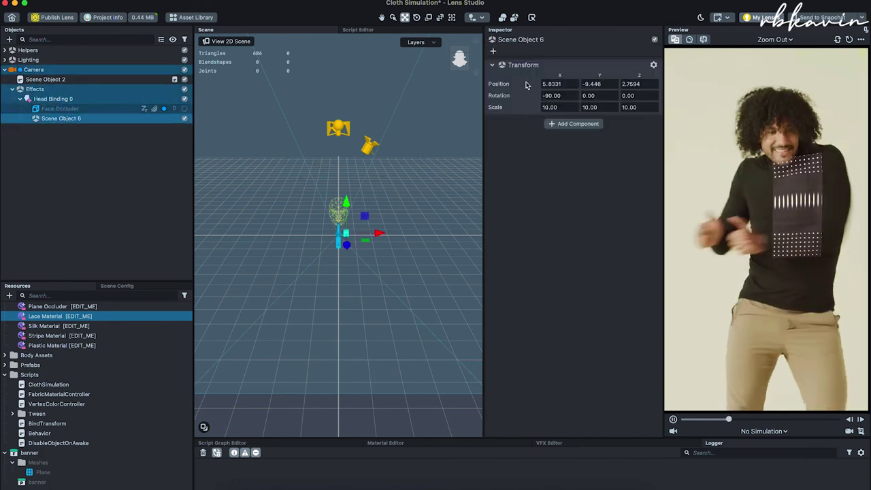
{"action": "scroll", "coordinate": [59, 385], "scroll_direction": "up", "scroll_amount": 2}
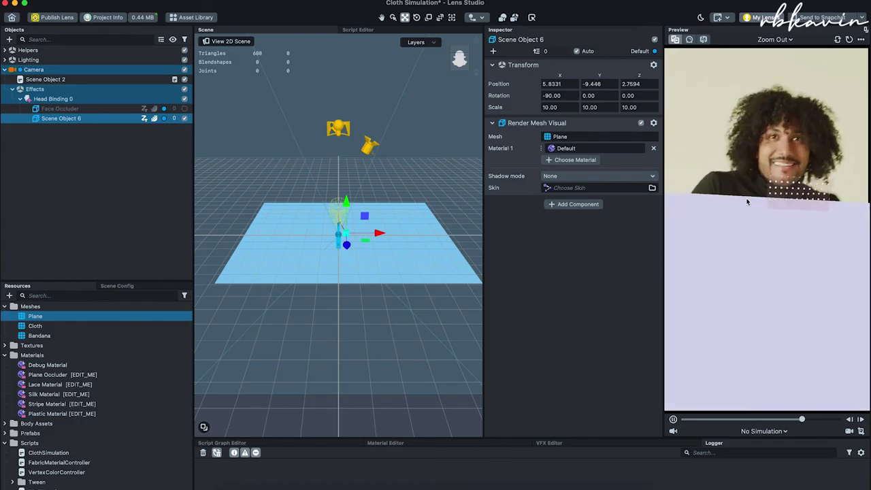
{"action": "left_click", "coordinate": [46, 79]}
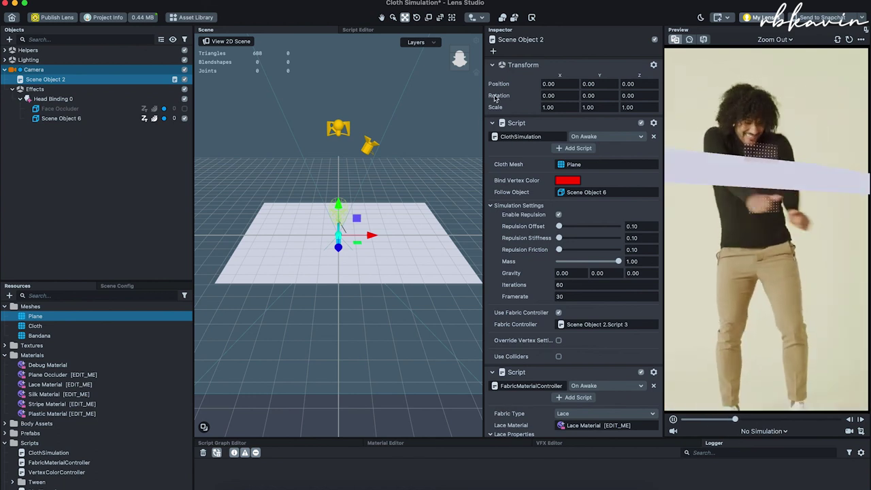
{"action": "left_click", "coordinate": [62, 118]}
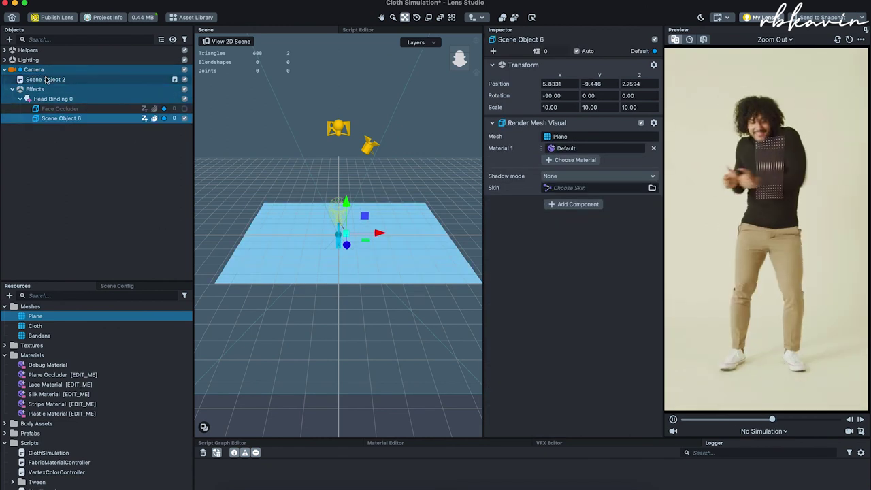
{"action": "left_click", "coordinate": [45, 79]}
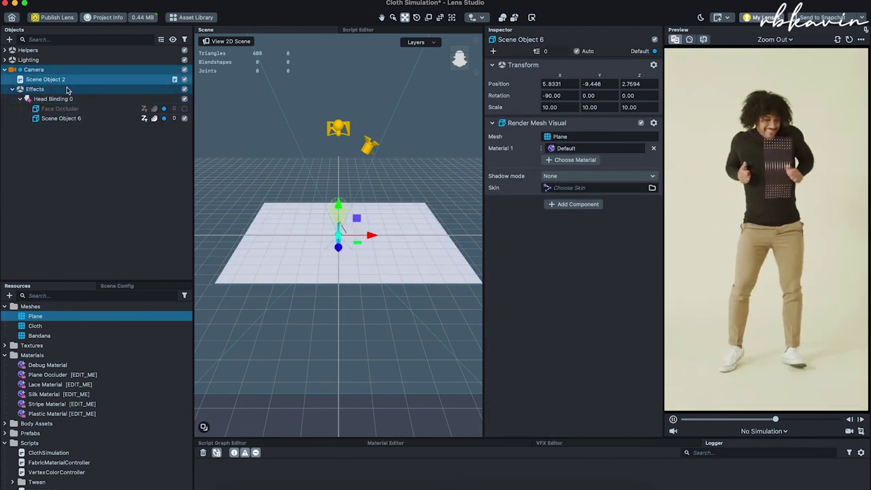